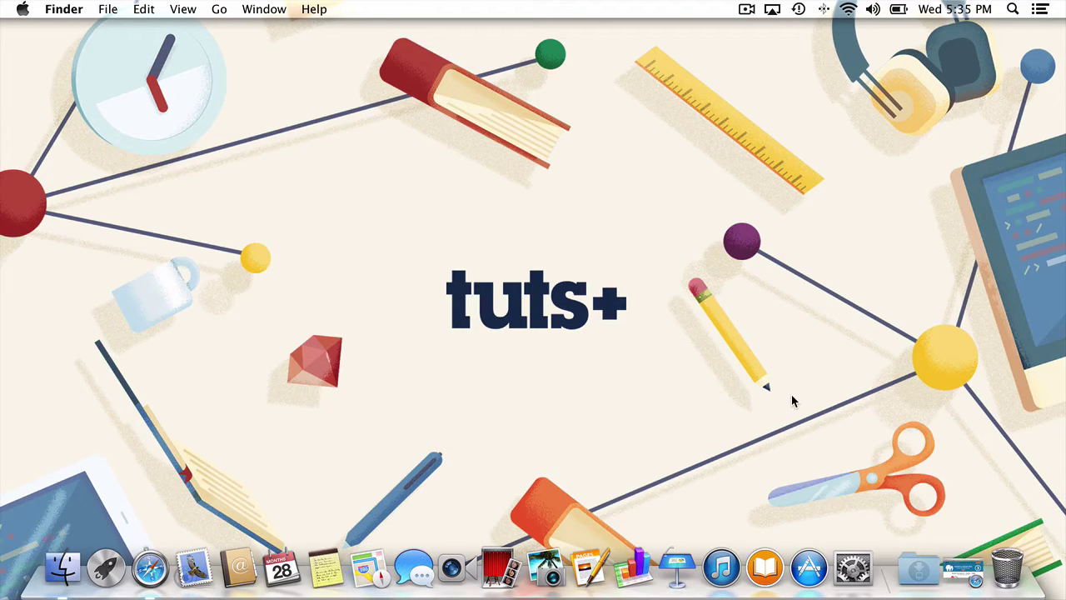
- Bring the minimized mamp.info page back from the Dock and scroll through it
click(965, 568)
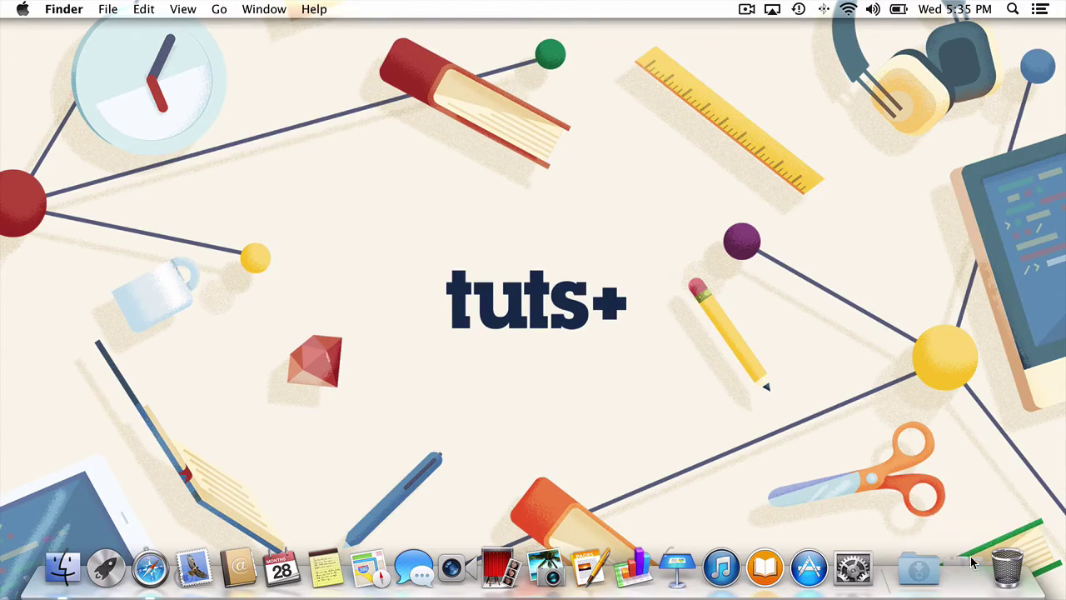
scroll(726, 441, down, 5)
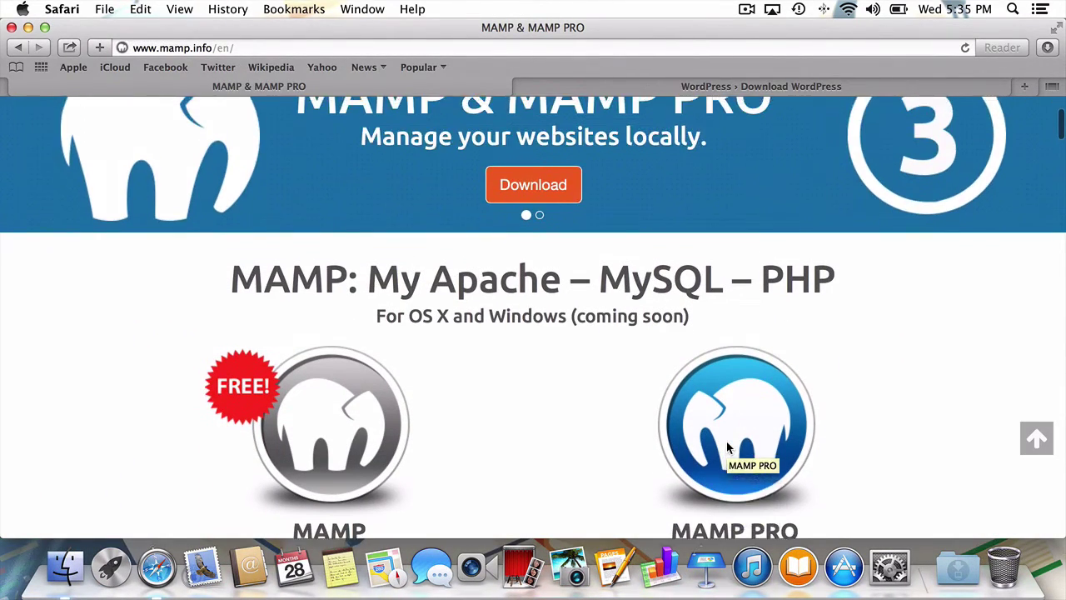
scroll(726, 447, down, 4)
scroll(727, 447, down, 4)
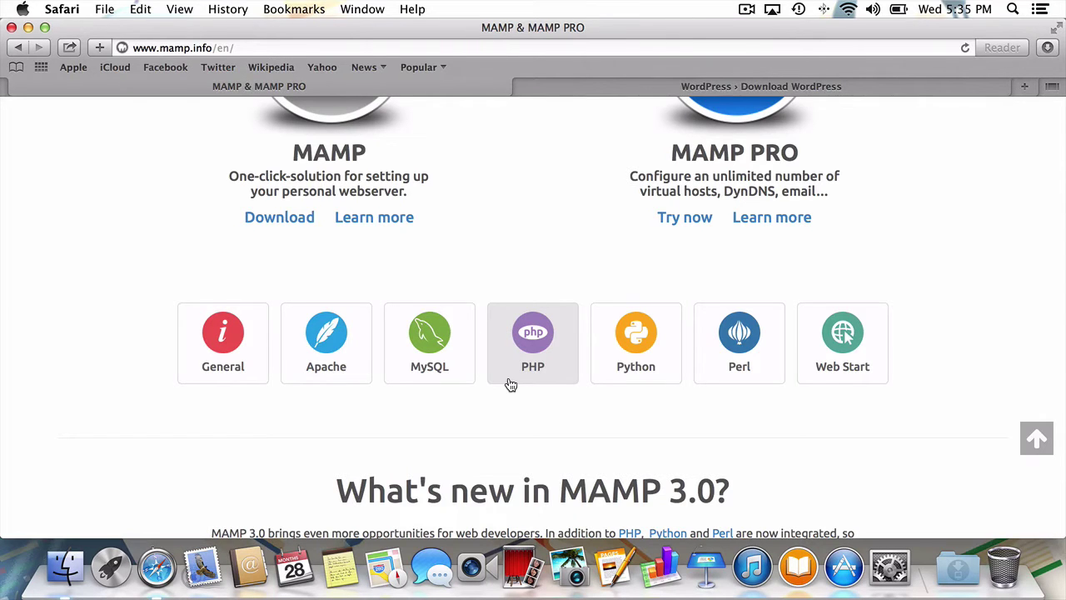
scroll(510, 385, up, 5)
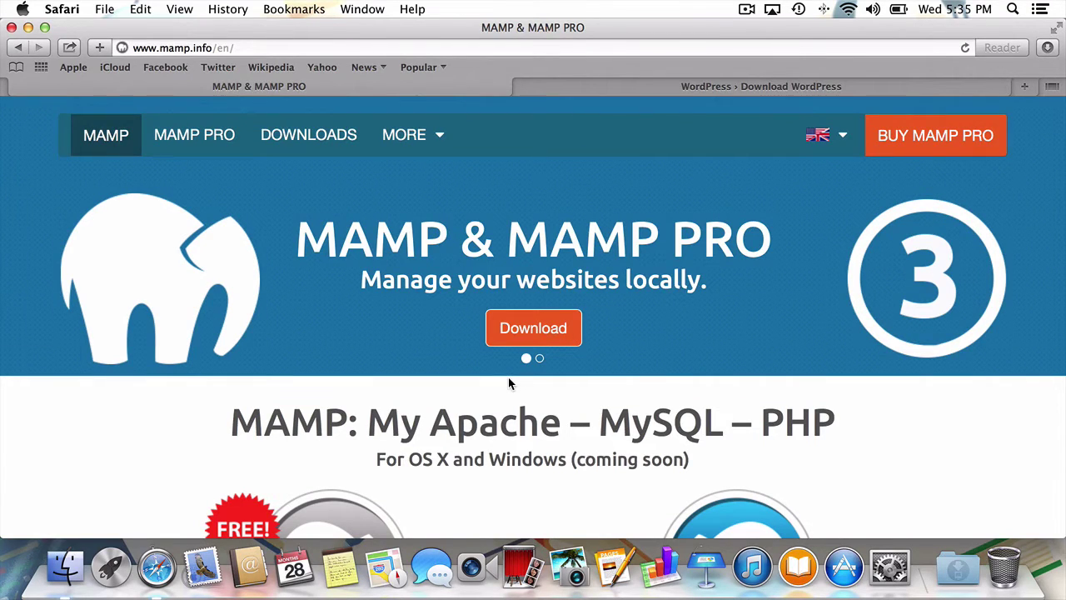
- Download the MAMP & MAMP PRO 3.0.5 package from the MAMP Downloads page
click(516, 332)
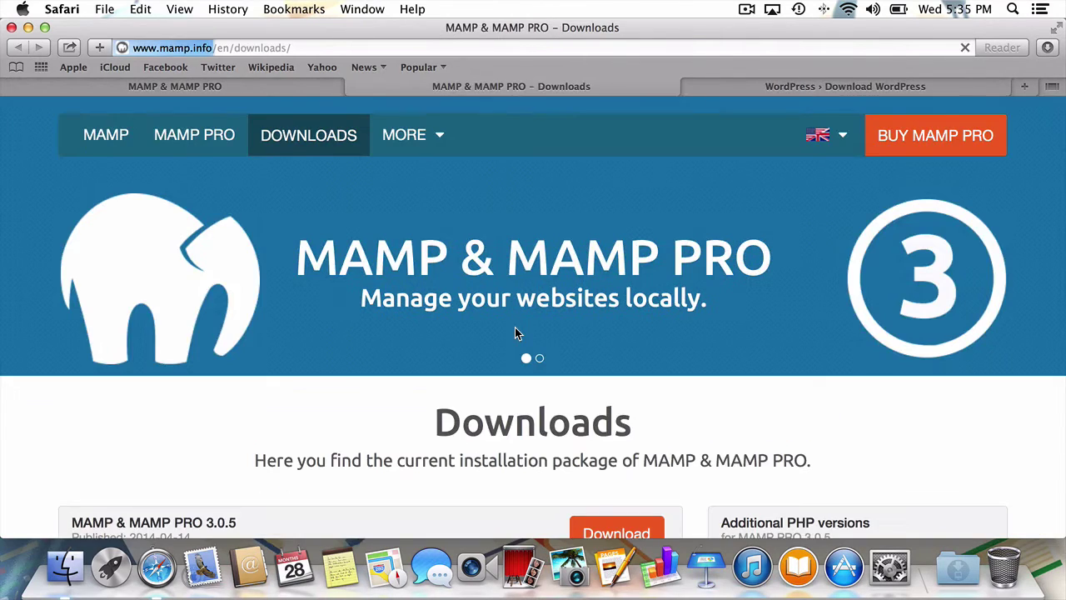
scroll(514, 333, down, 5)
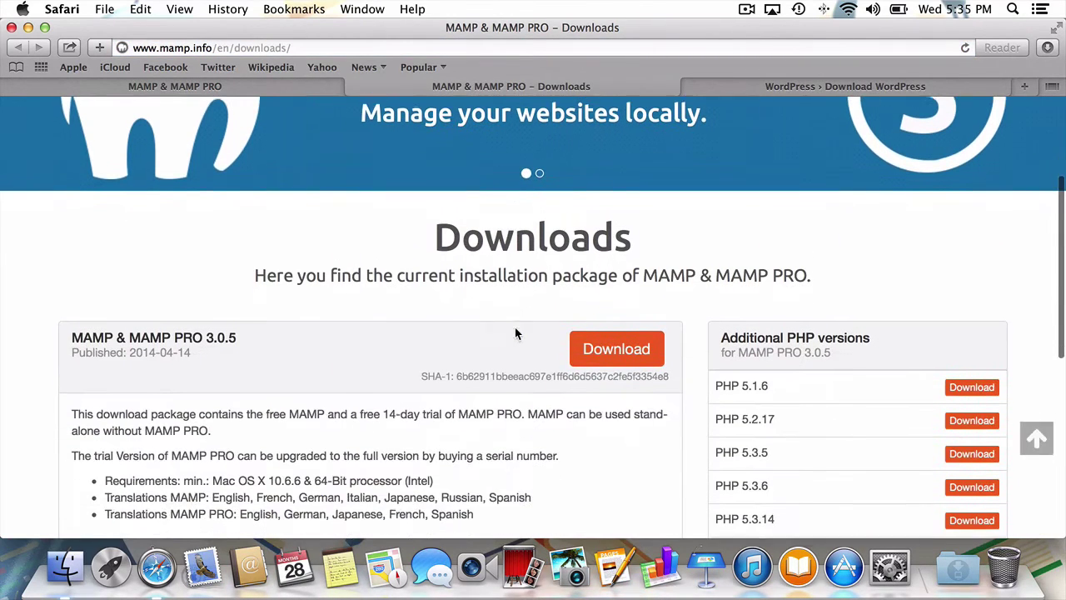
drag(72, 329, 250, 322)
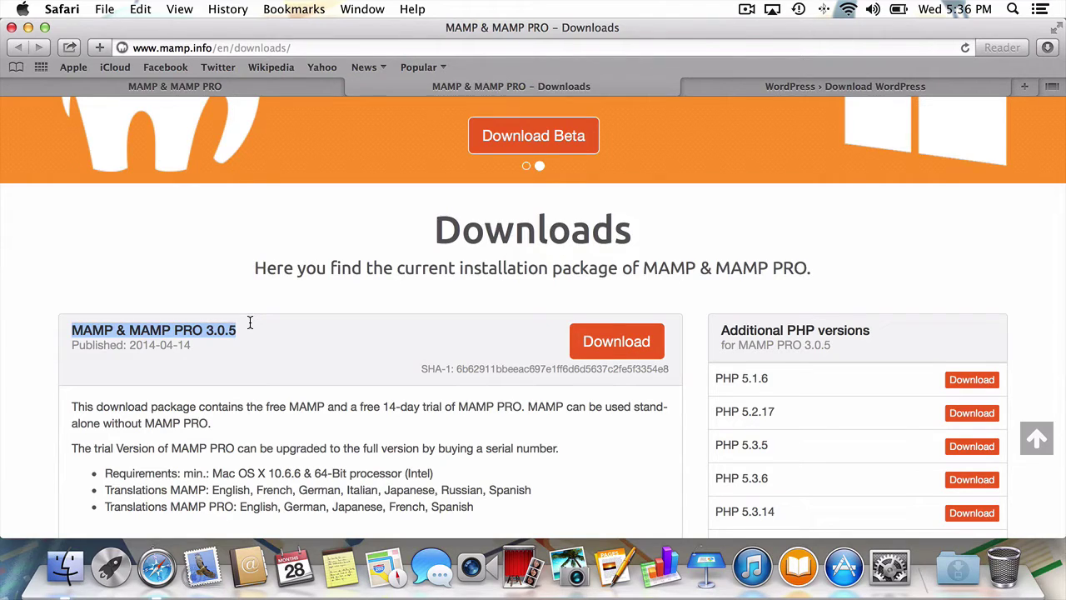
click(574, 345)
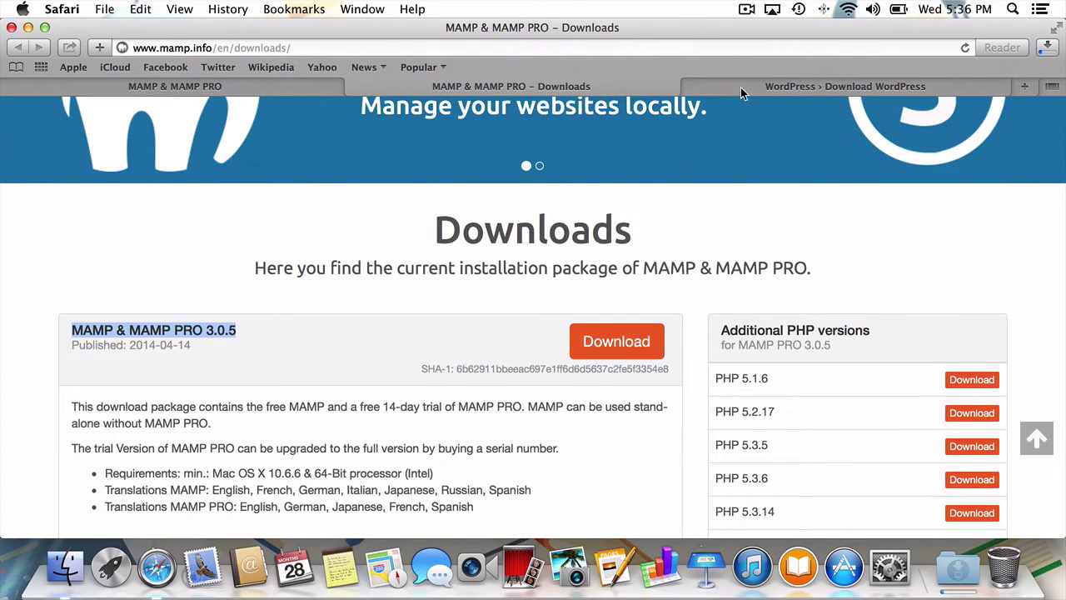
- Download the WordPress 3.9.1 zip from the WordPress tab, then hide Safari
click(738, 86)
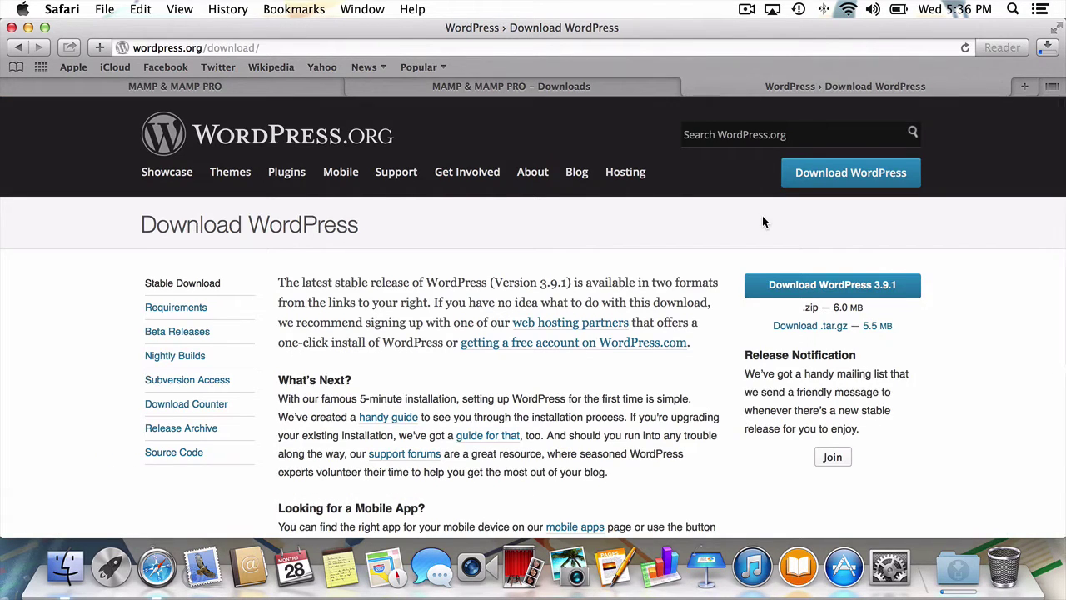
scroll(764, 221, down, 2)
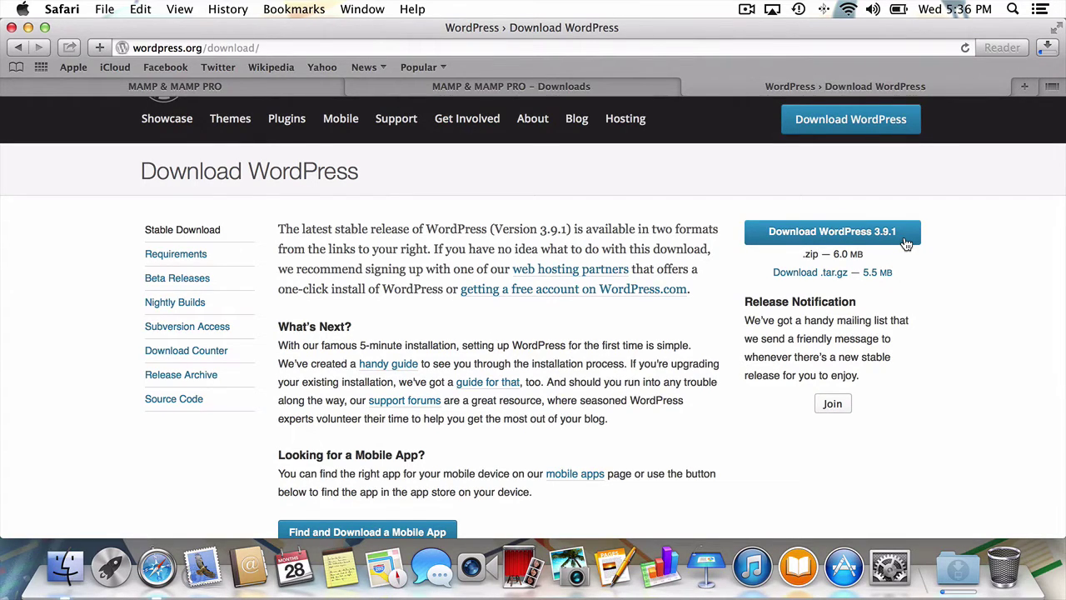
click(906, 243)
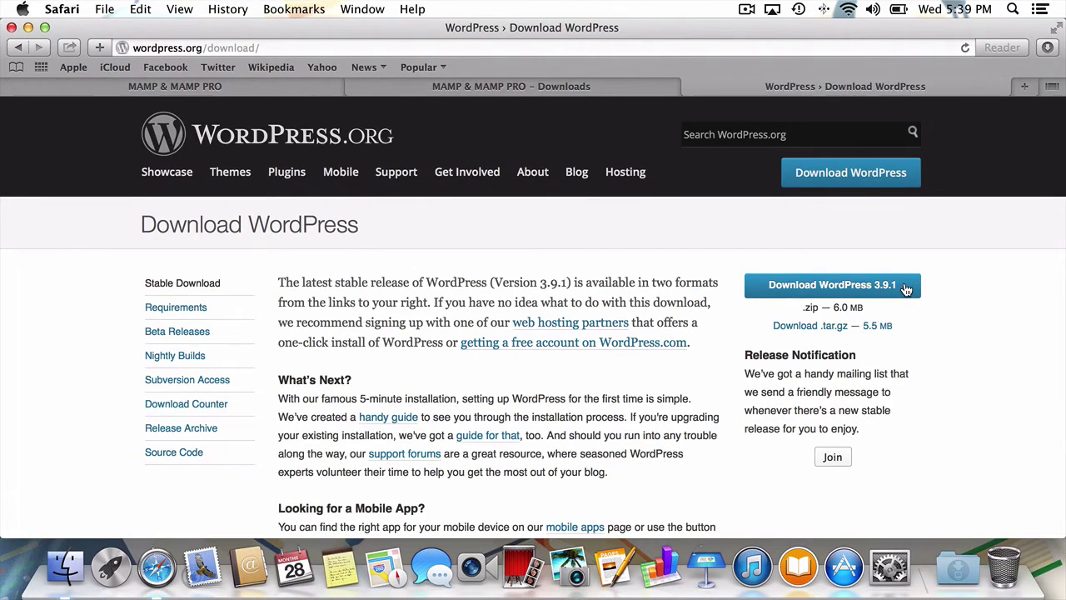
key(super+h)
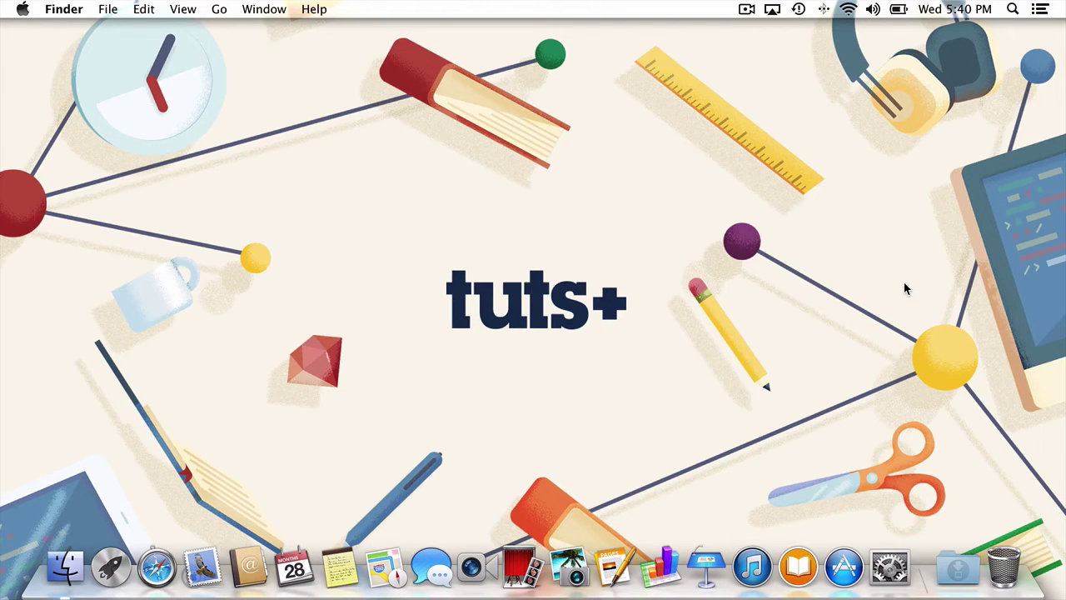
- Launch MAMP through a Spotlight search for 'mam', disabling the MAMP PRO startup check
key(super+space)
text(map)
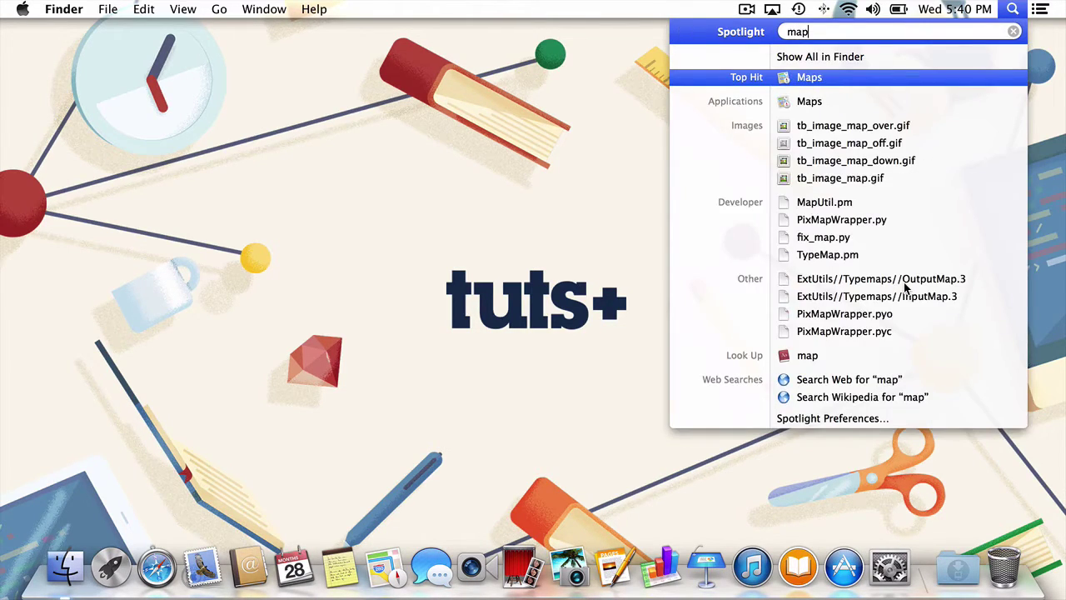
key(BackSpace)
text(m)
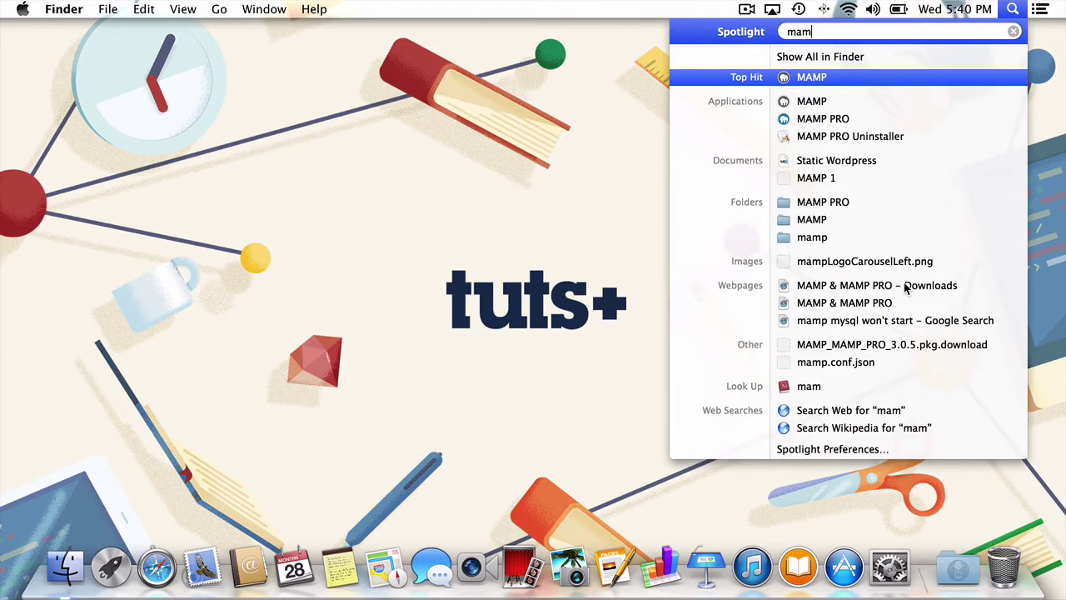
key(Return)
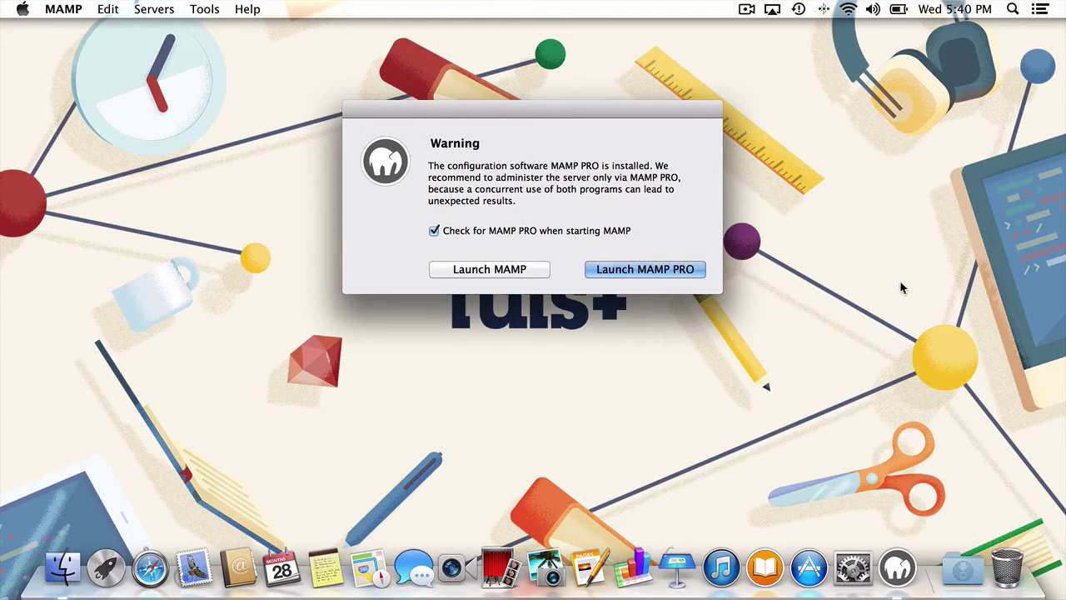
click(434, 232)
click(442, 269)
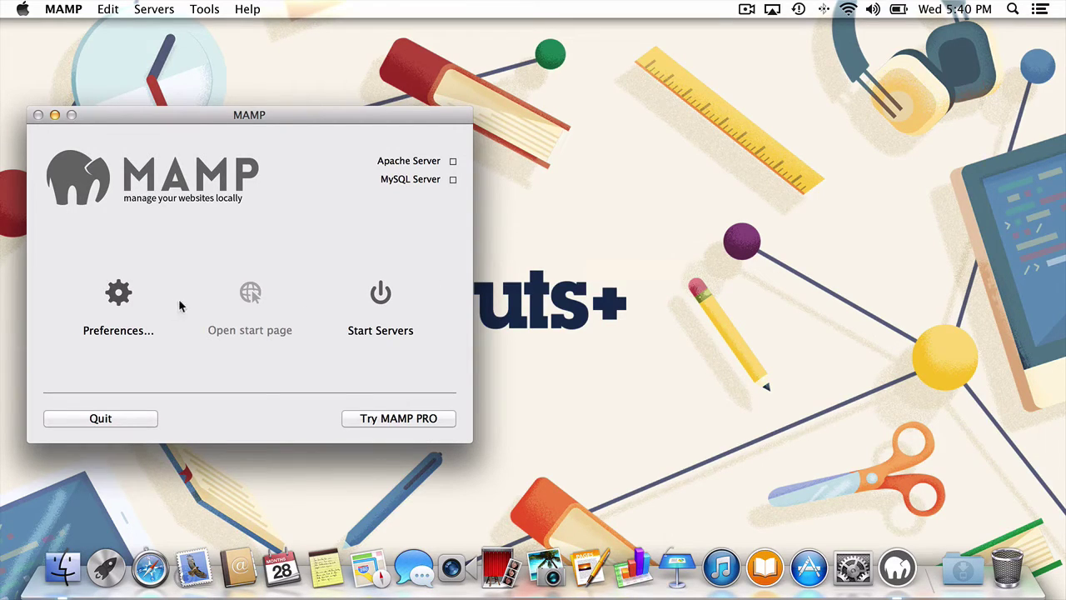
- Make the Sites folder the Apache document root in MAMP Preferences, then start the servers
click(117, 298)
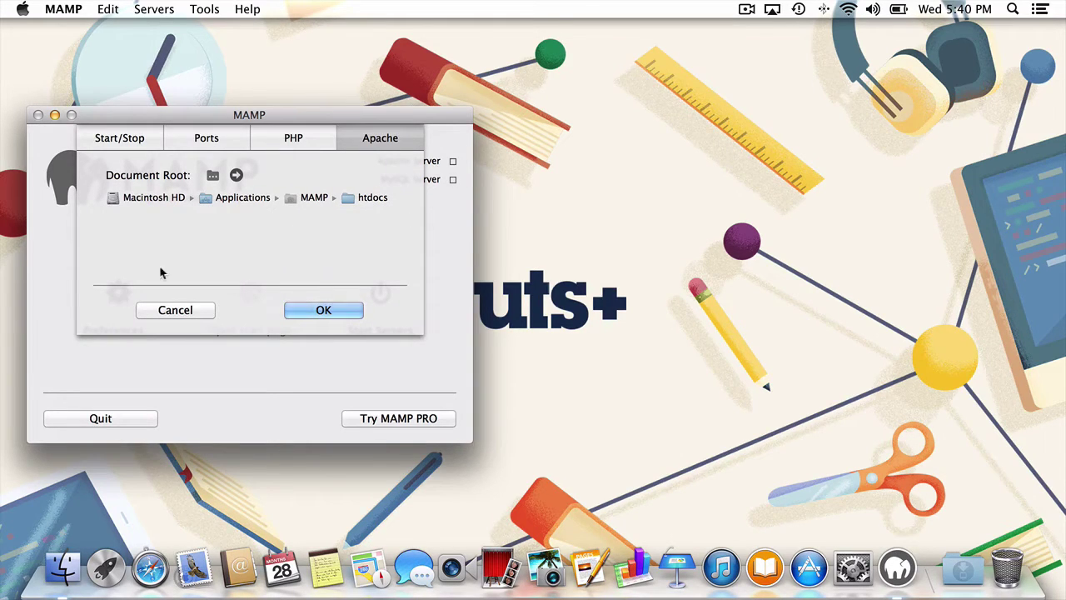
click(317, 140)
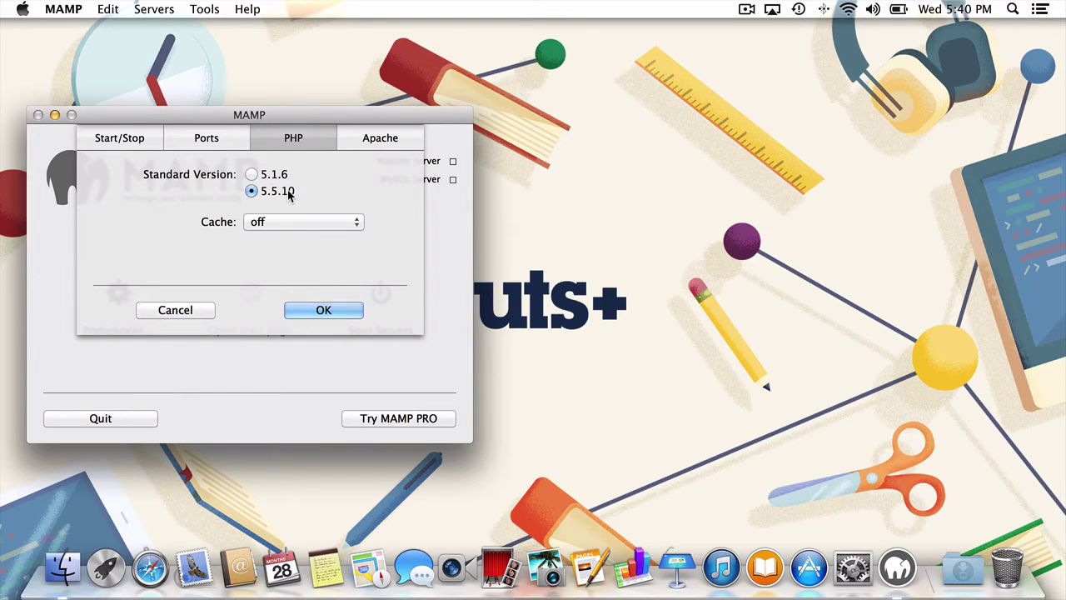
click(394, 139)
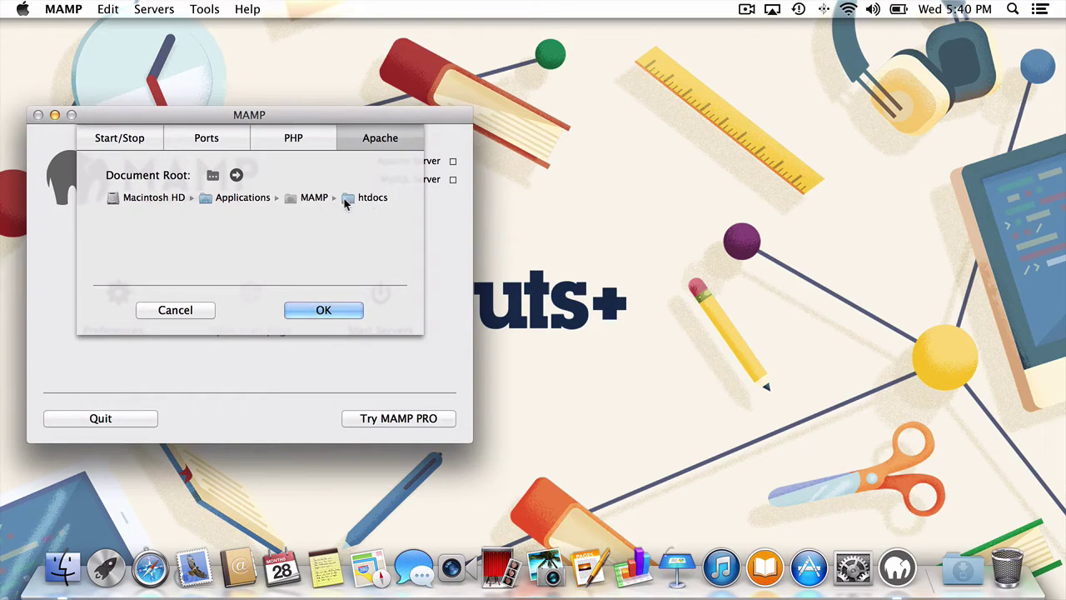
click(212, 175)
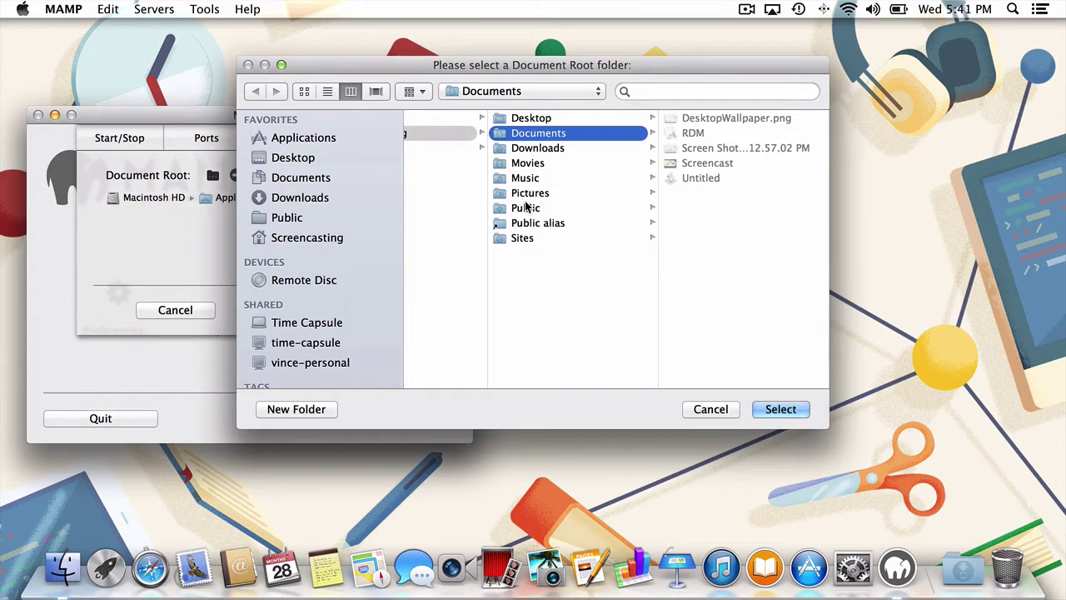
click(522, 239)
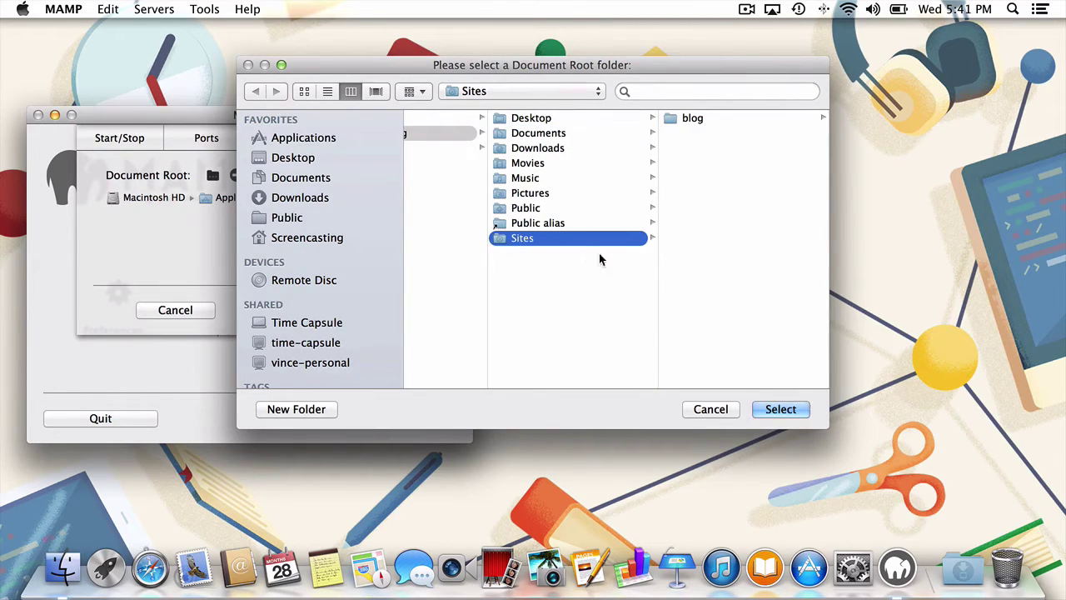
click(778, 409)
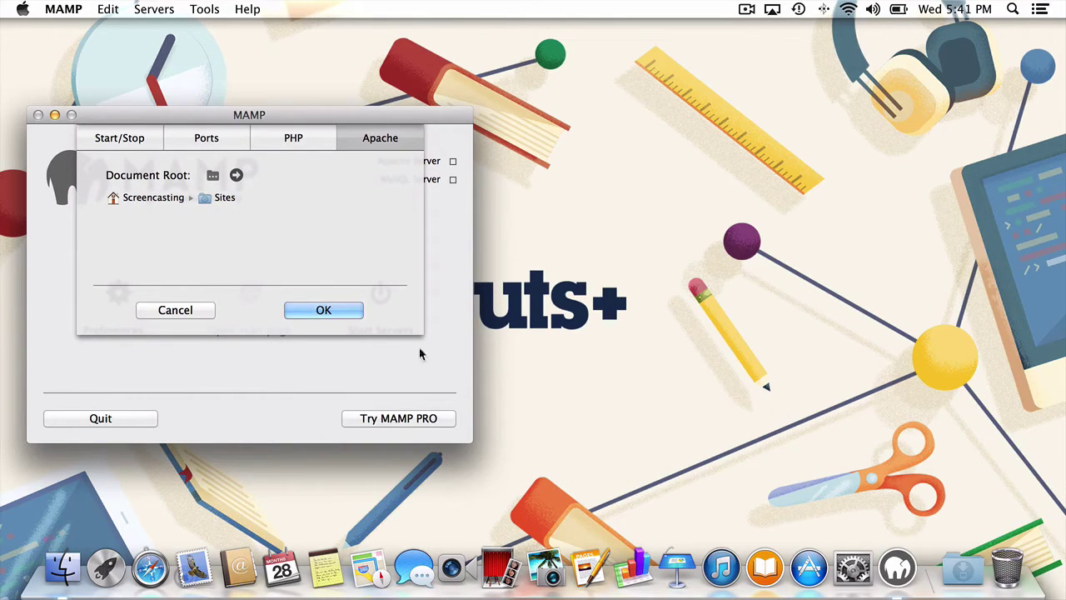
click(339, 311)
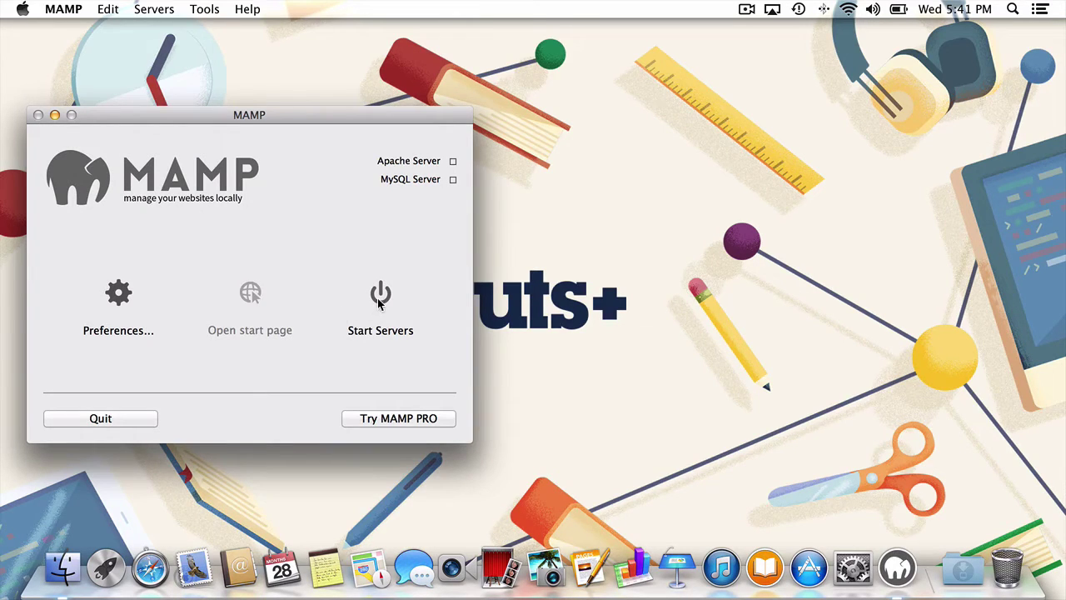
click(379, 301)
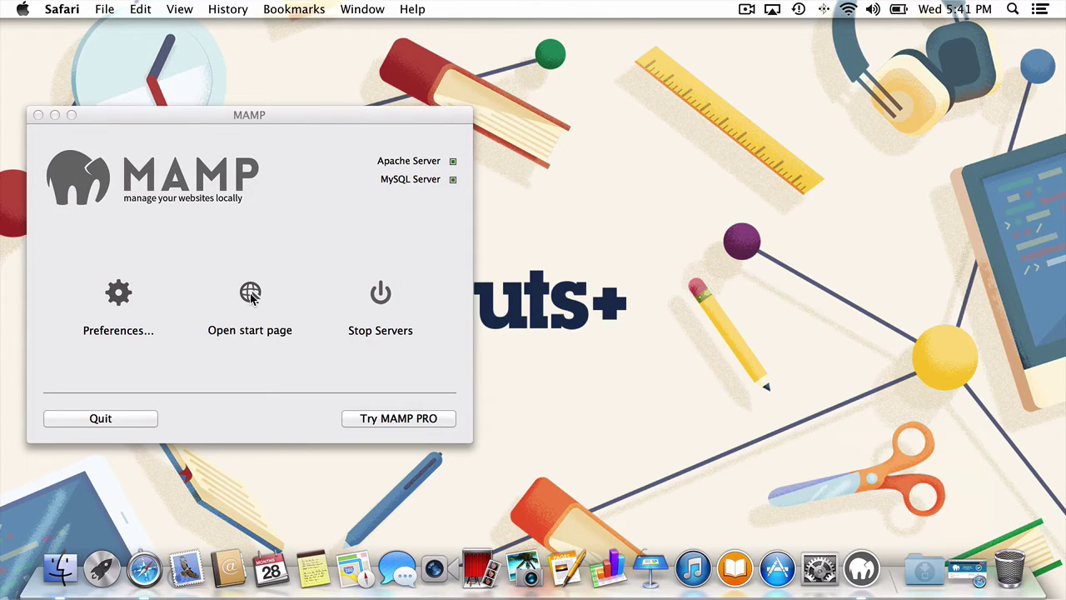
- Open phpMyAdmin on localhost:8889 from the MAMP start page
click(249, 293)
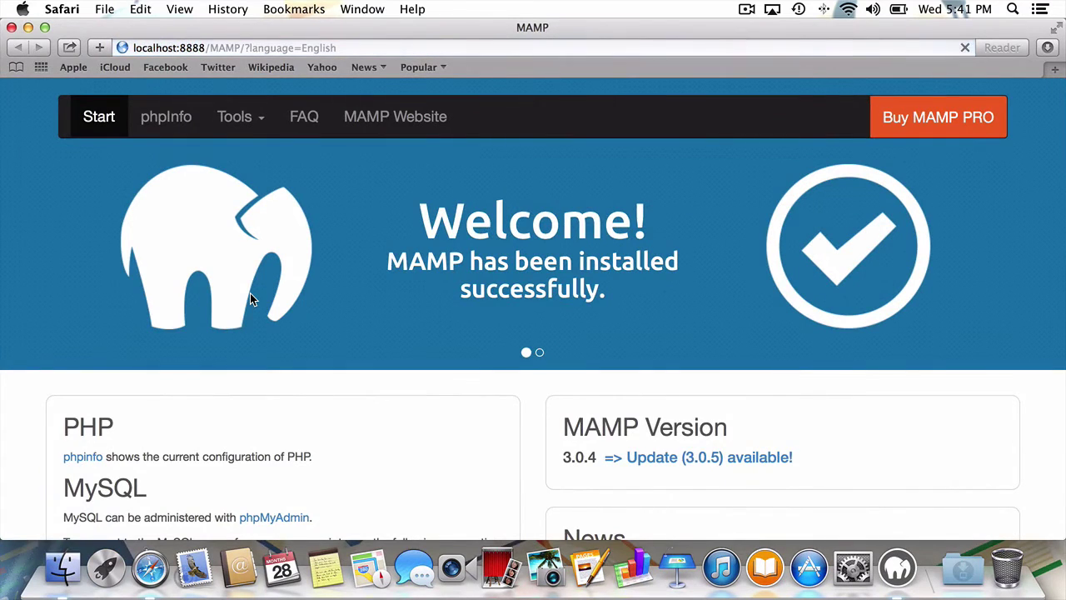
scroll(250, 294, down, 5)
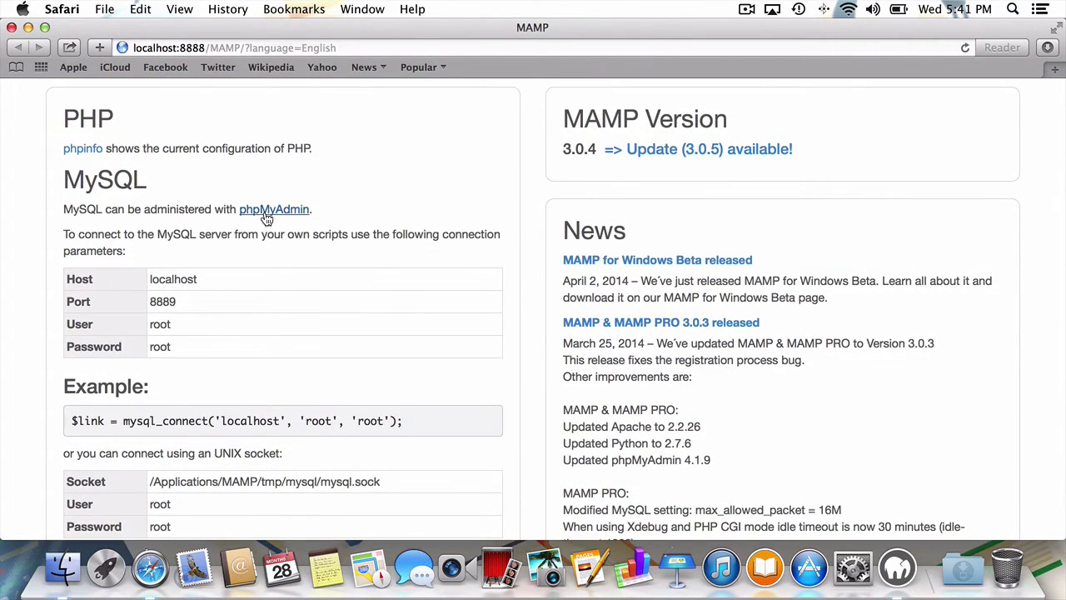
click(266, 211)
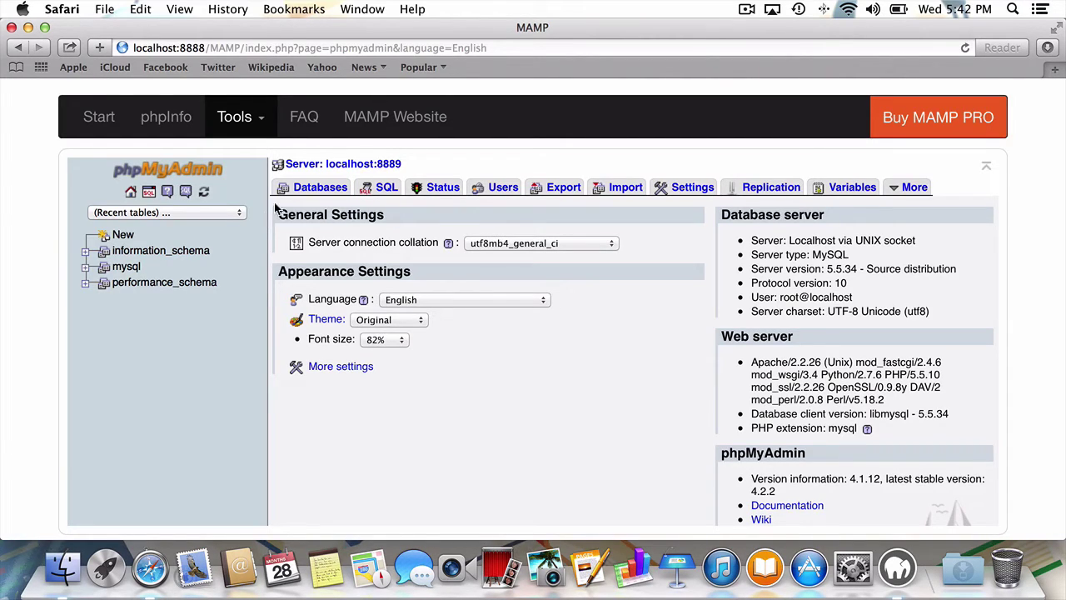
- Create a database named 'wordpress' with the default collation, then hide Safari
click(289, 193)
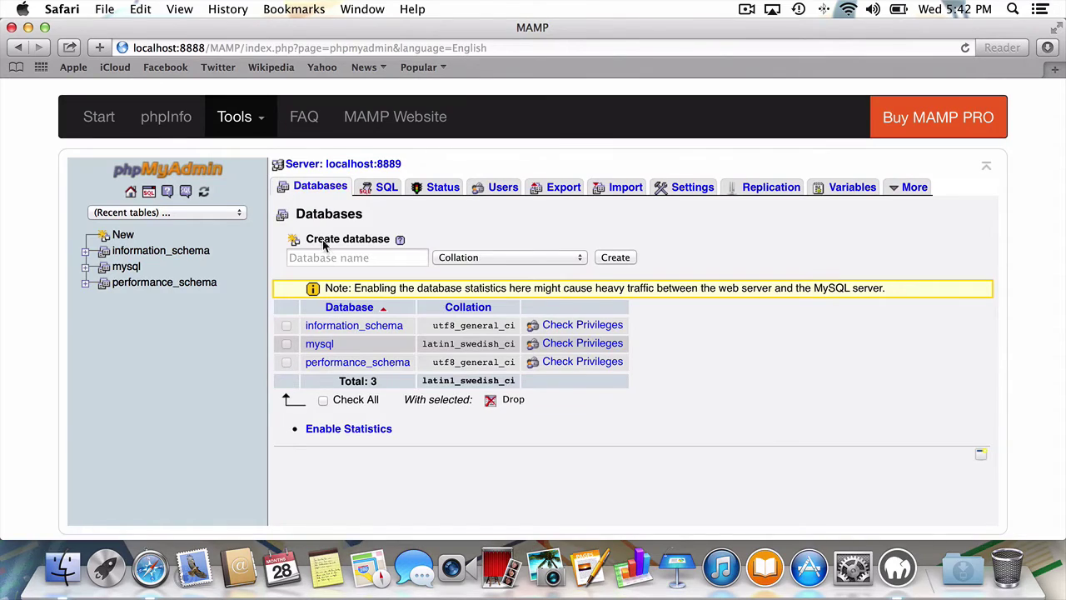
click(323, 257)
text(wordpress)
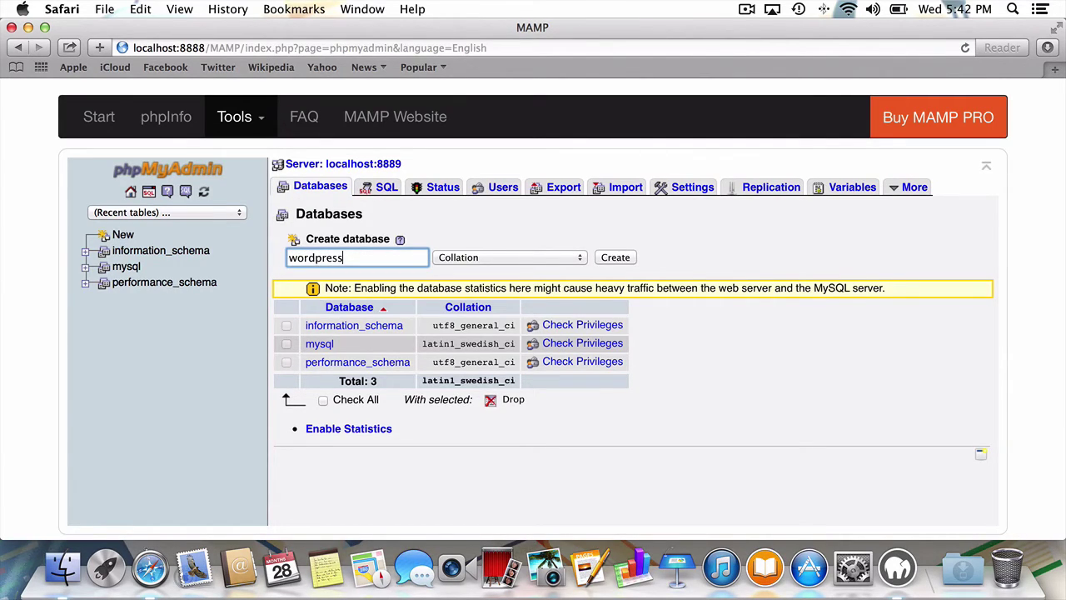
click(485, 258)
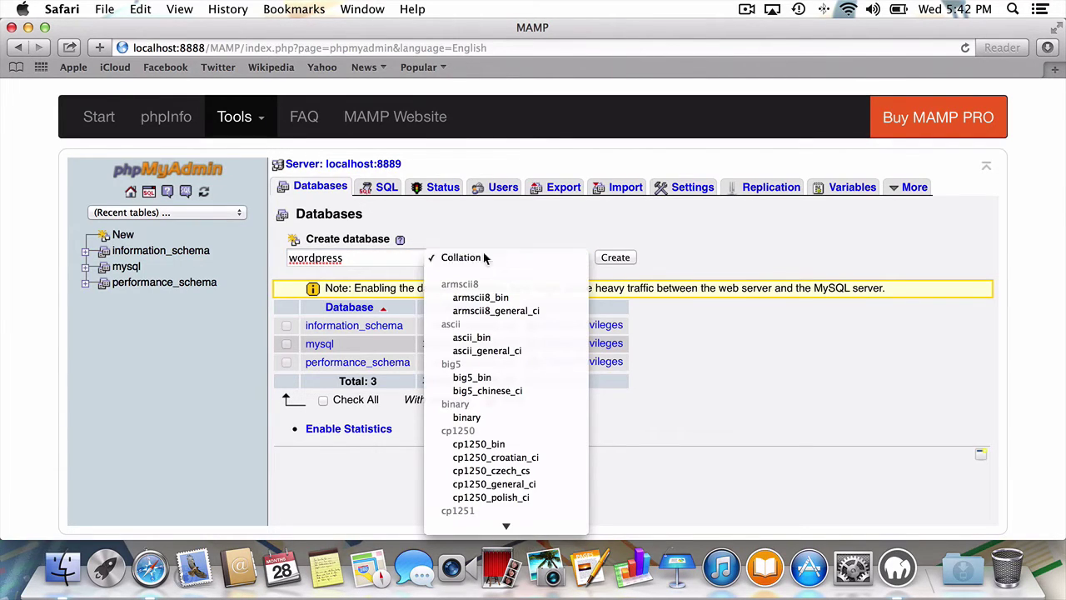
click(484, 259)
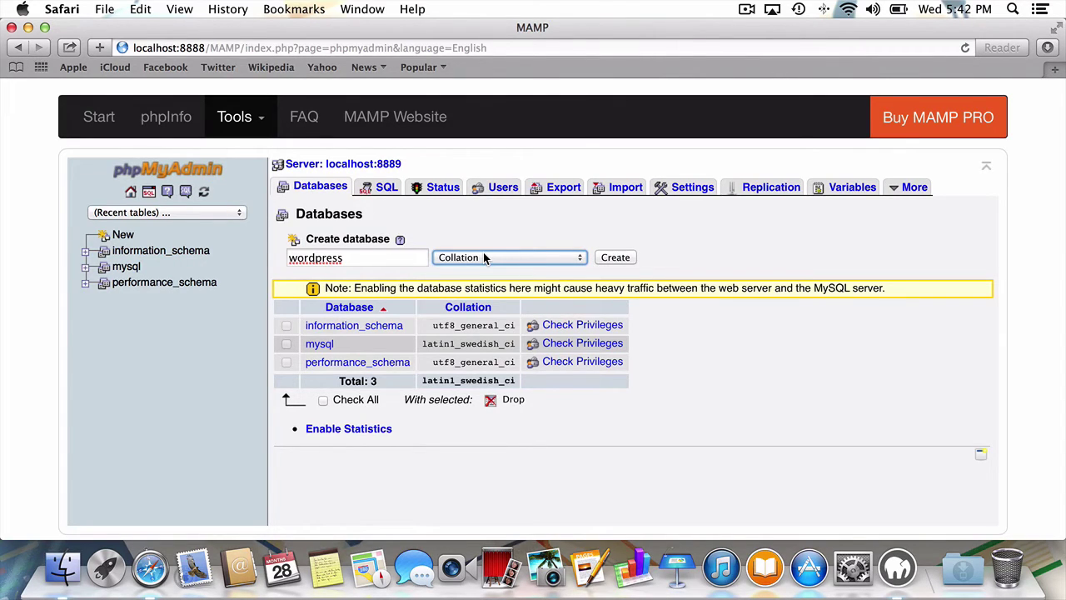
click(632, 260)
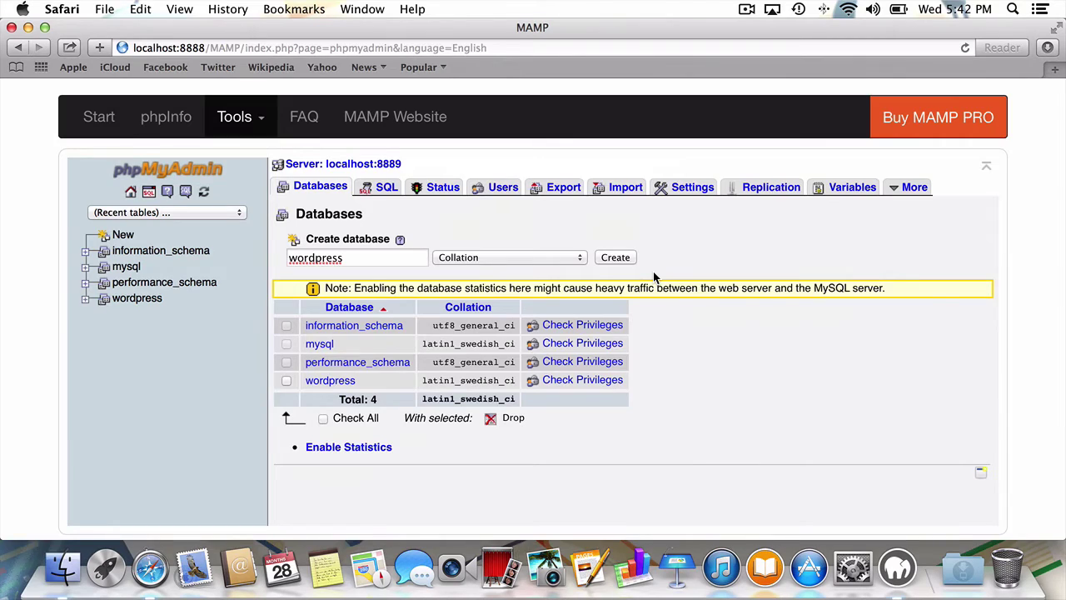
key(super+h)
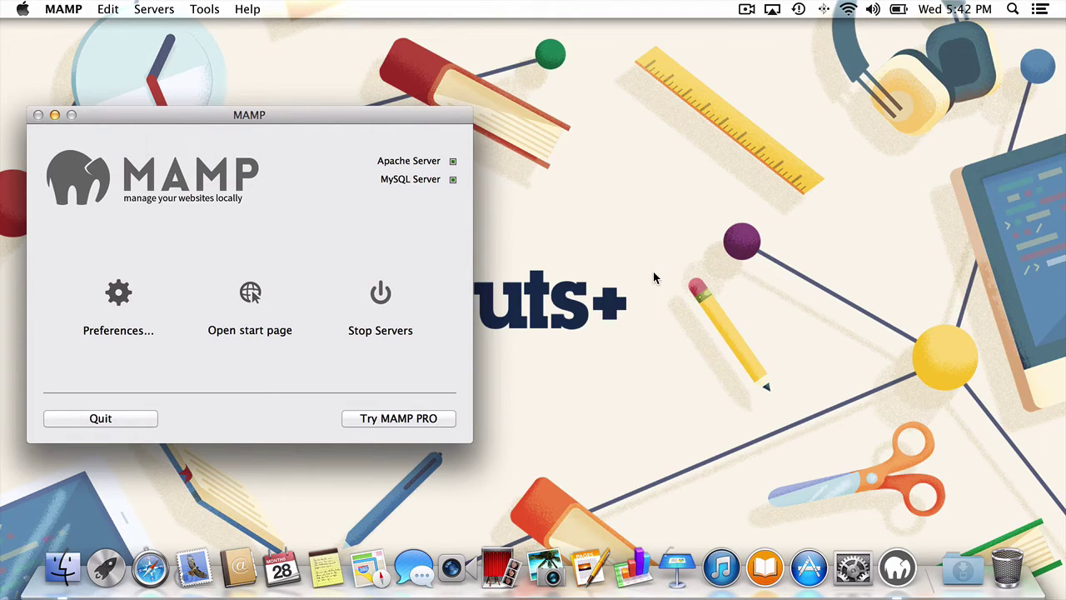
- Unpack wordpress-3.9.1.zip, move the wordpress folder into Sites, and rename it 'blog'
click(959, 568)
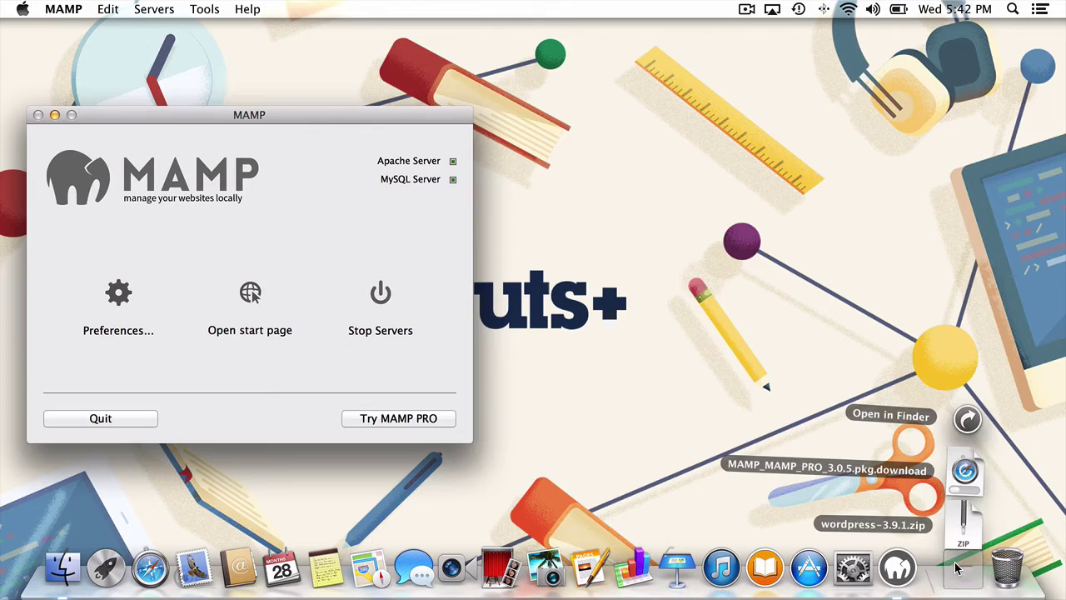
click(963, 518)
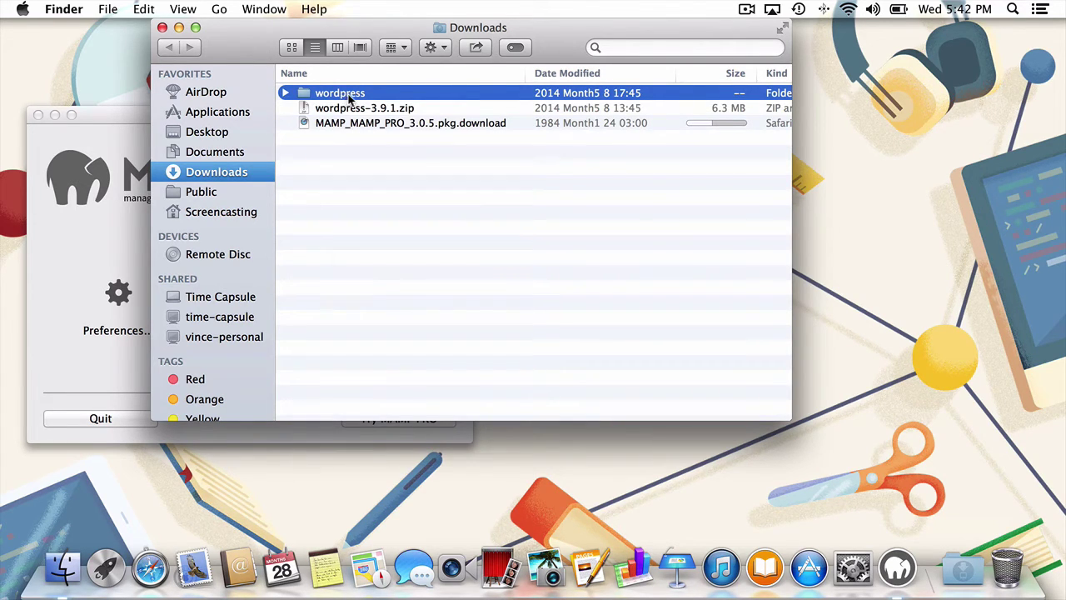
drag(348, 97, 519, 187)
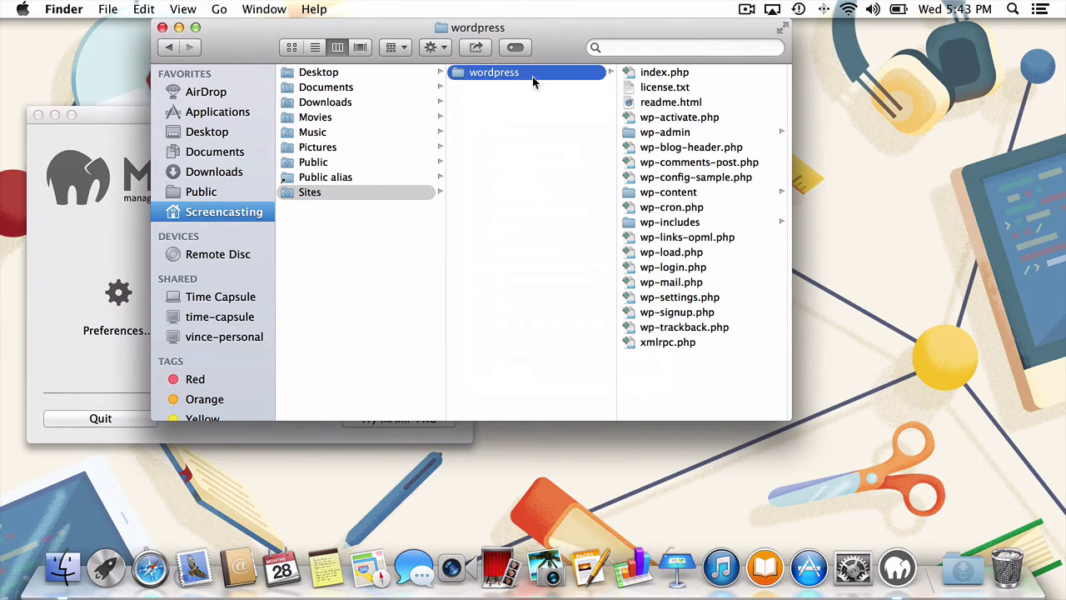
key(Return)
text(blog)
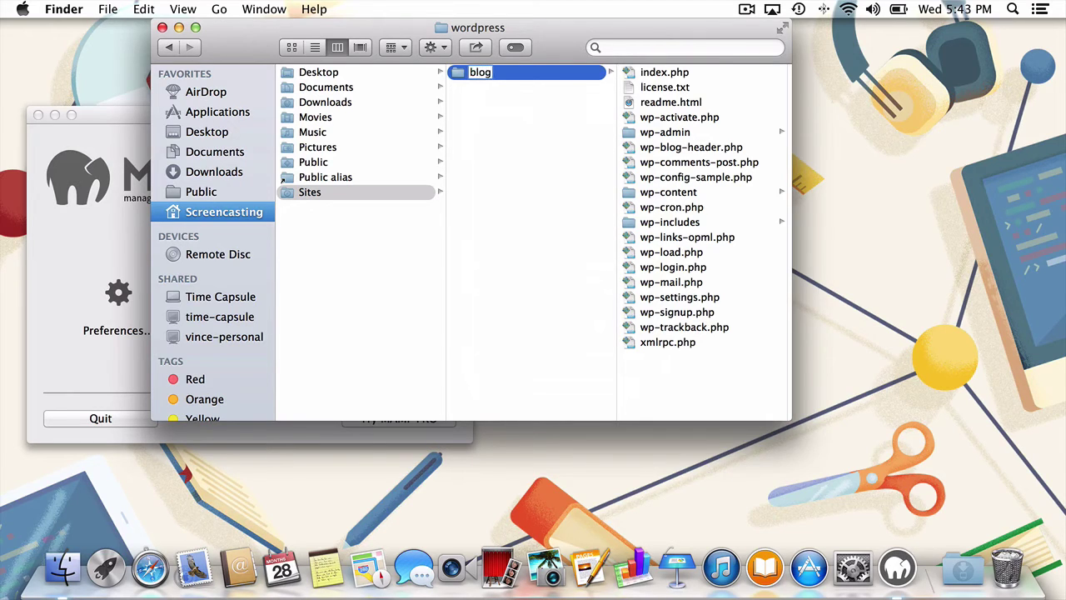
key(Return)
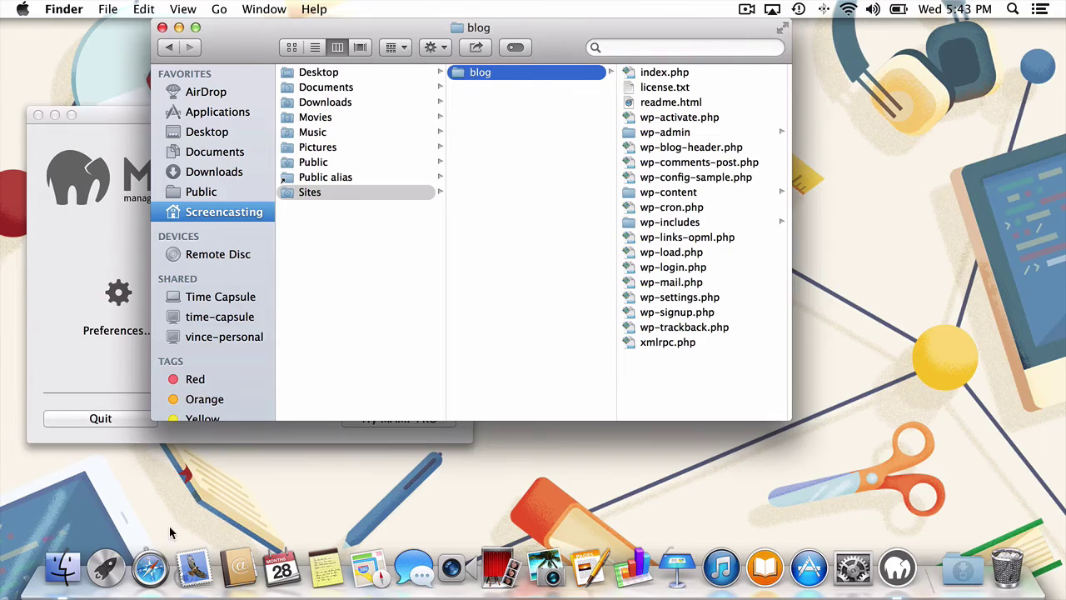
click(151, 568)
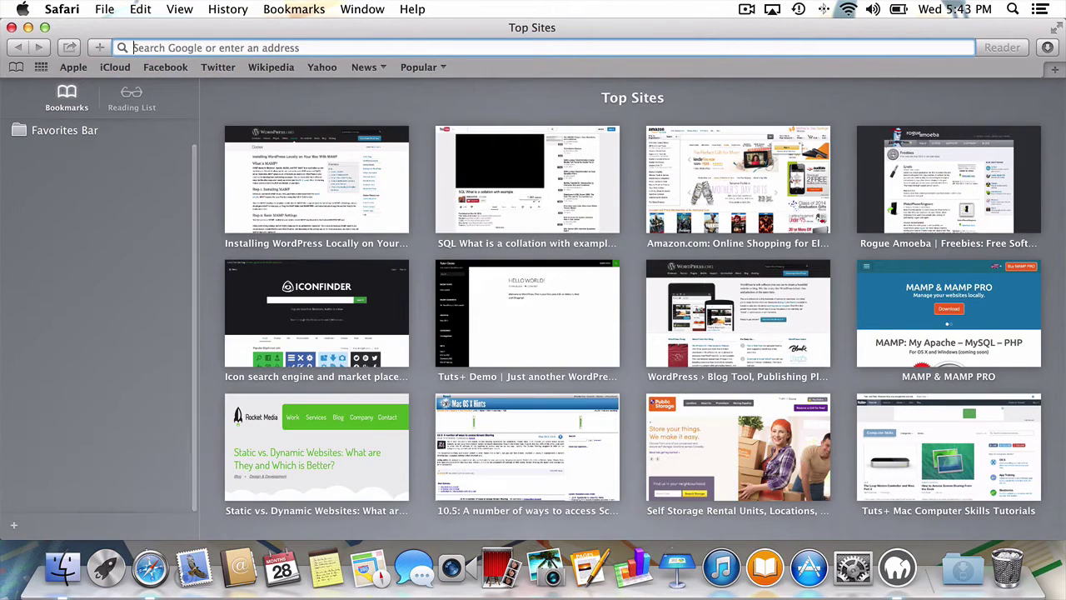
- Load localhost:8888 and open the blog folder on the local server
text(localhost:8)
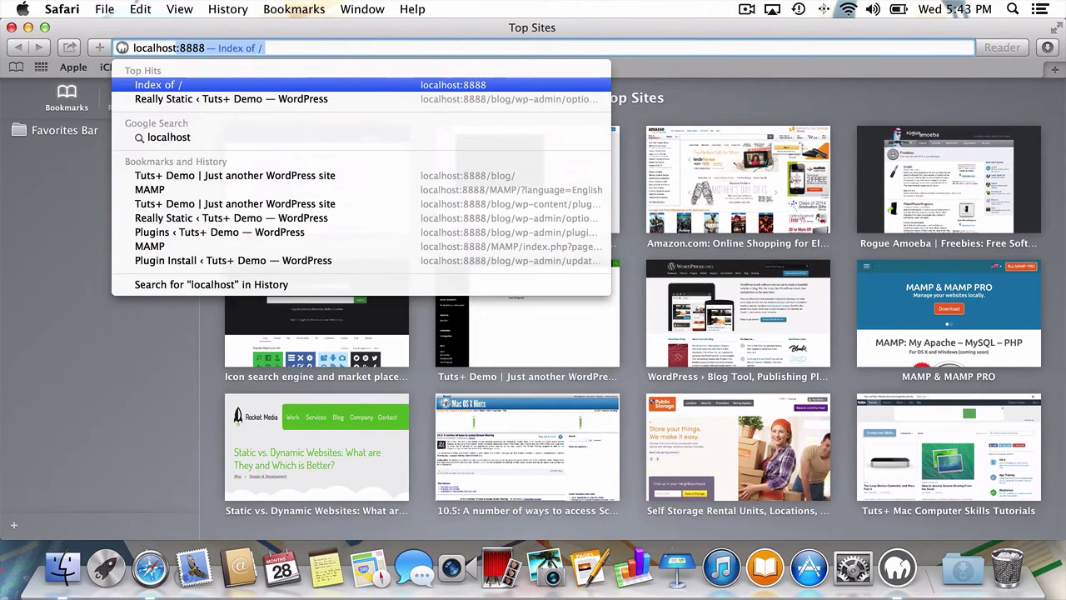
text(888)
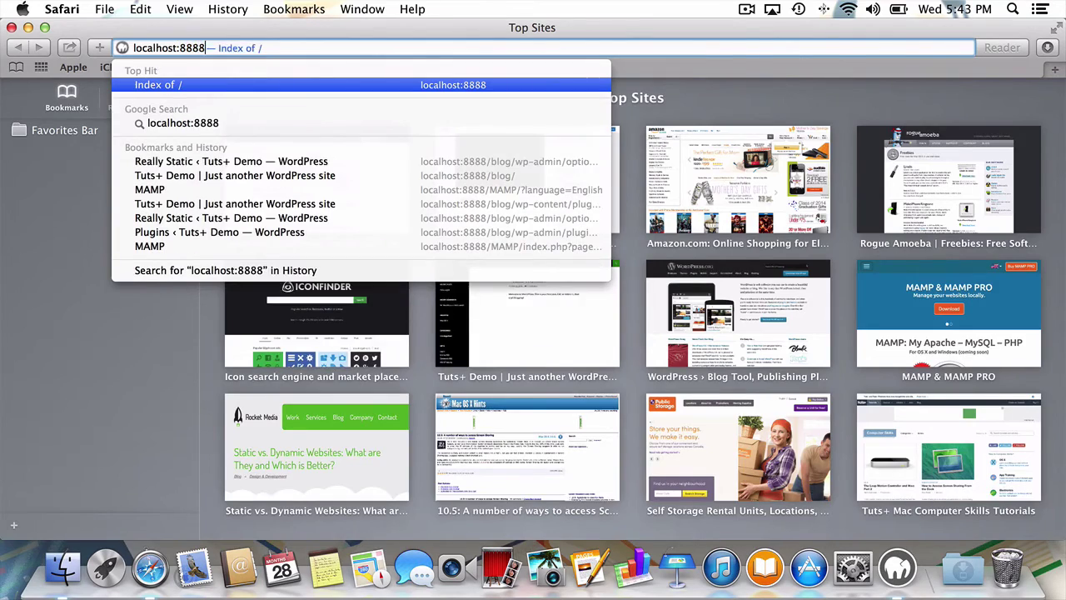
key(Return)
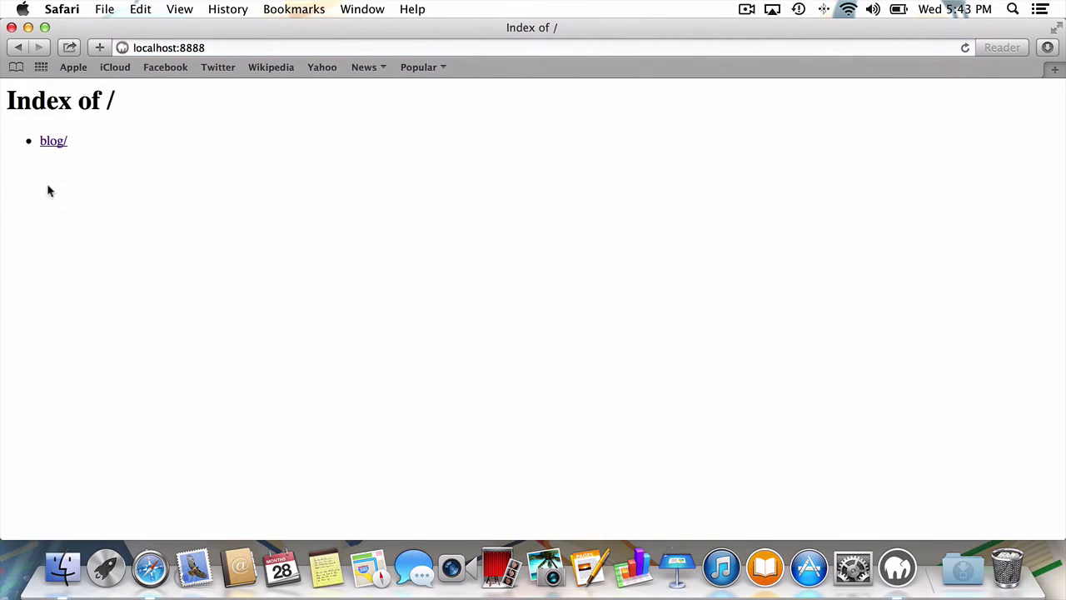
click(53, 147)
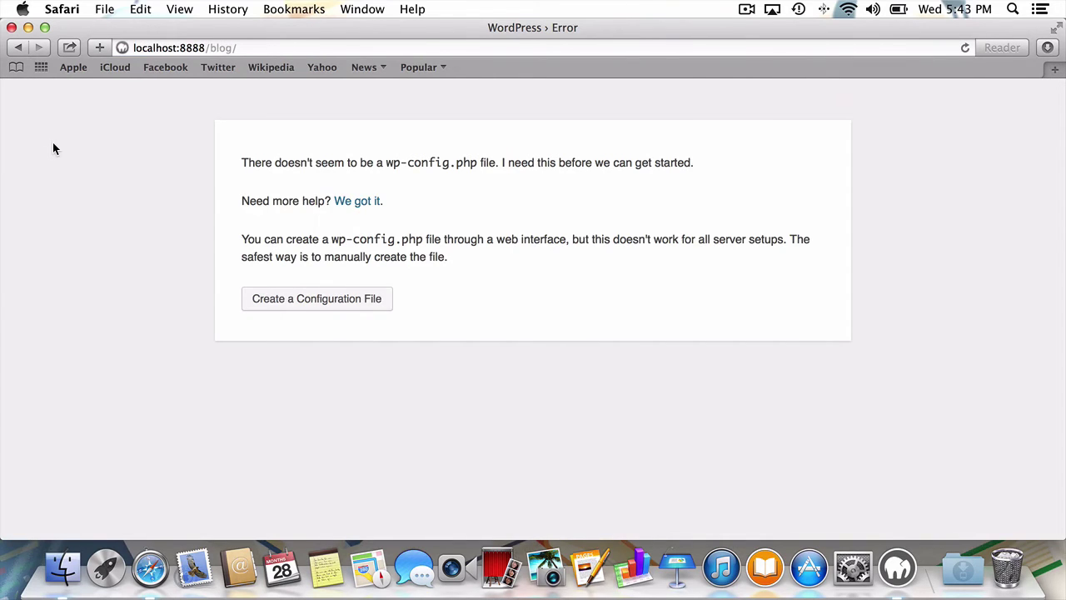
- Bookmark the blog page as 'WordPress' in the Favorites Bar
key(super+d)
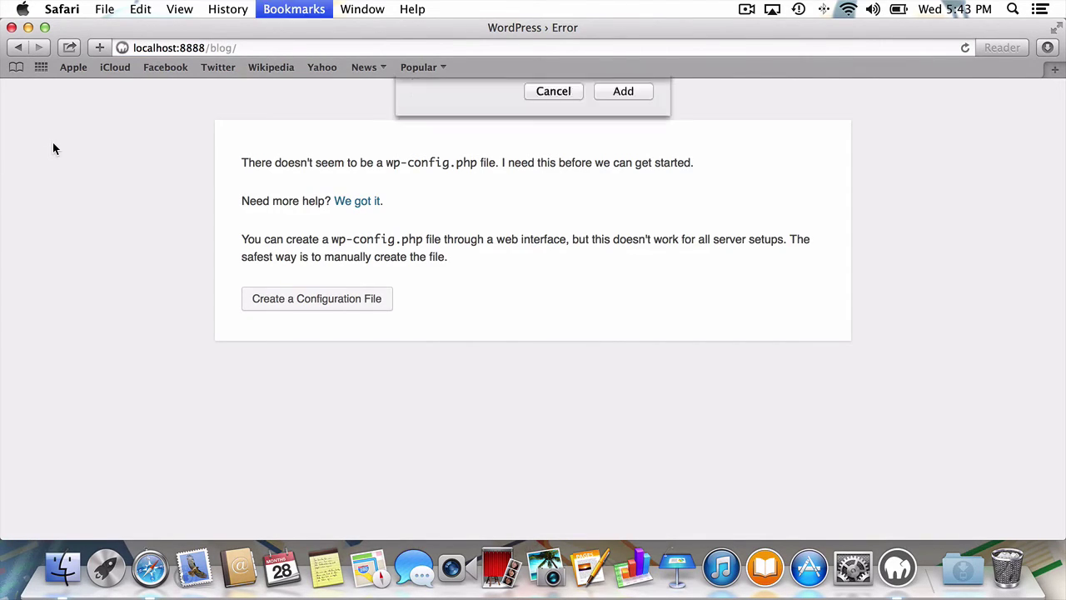
key(Right)
key(BackSpace)
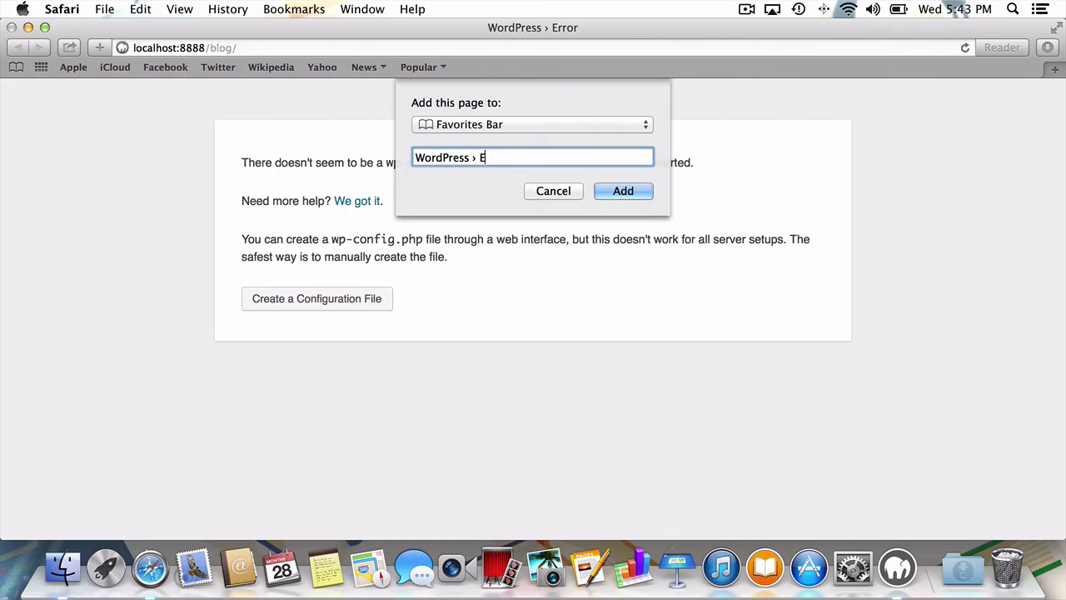
key(BackSpace)
key(BackSpace)
key(BackSpace)
key(BackSpace)
key(Return)
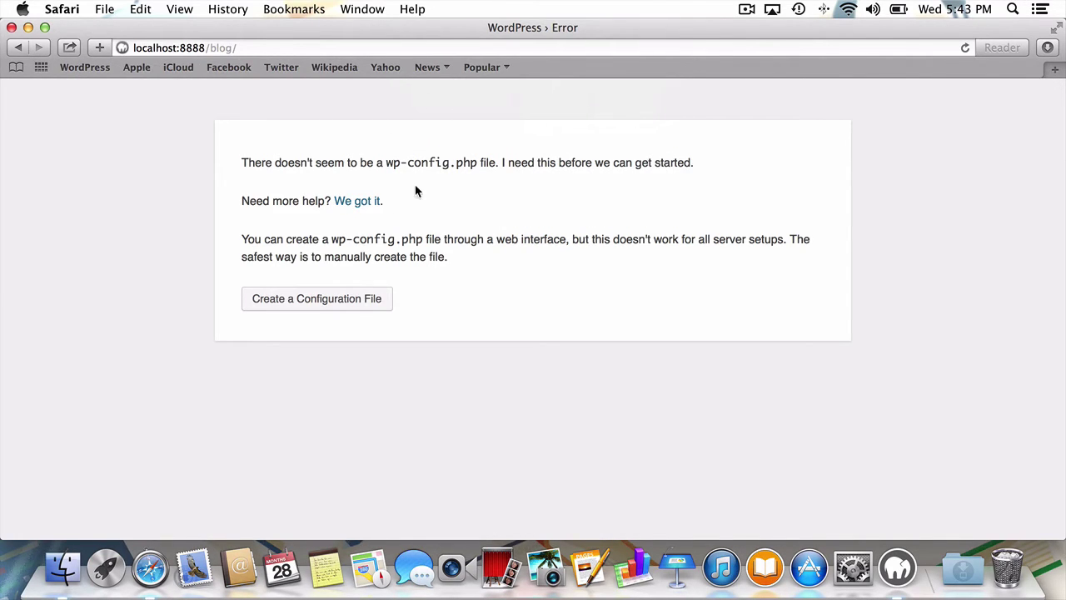
drag(385, 160, 477, 160)
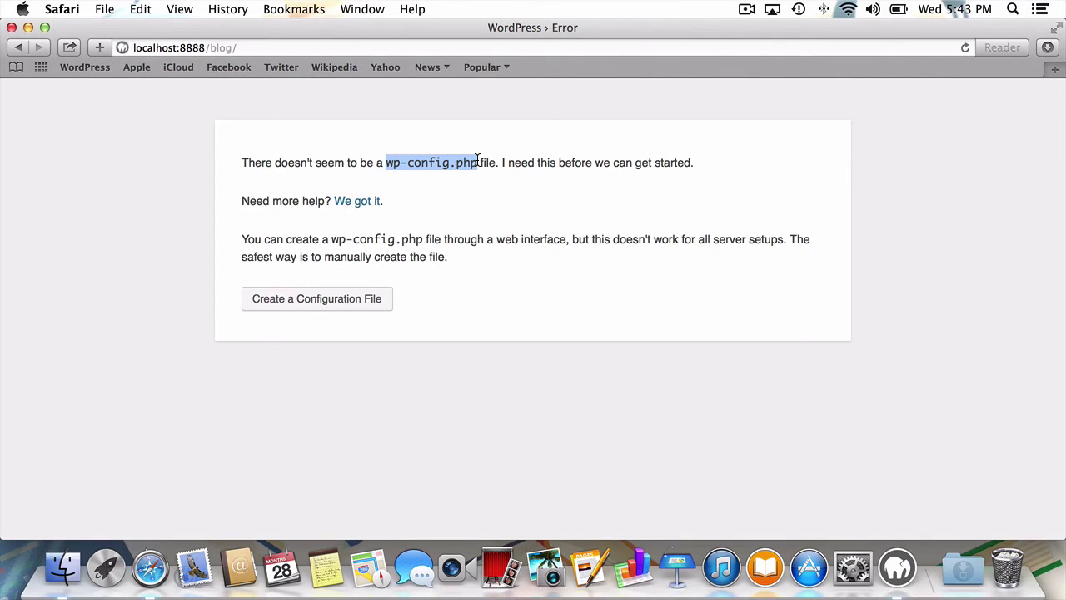
- Start creating the wp-config.php file and proceed to the database connection form
click(383, 296)
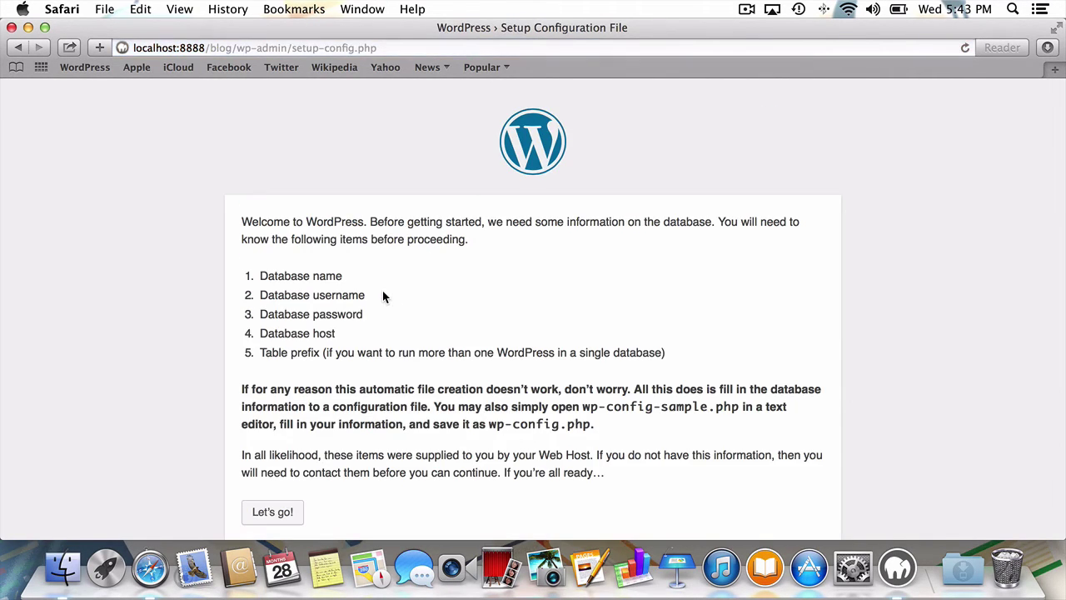
scroll(383, 296, down, 1)
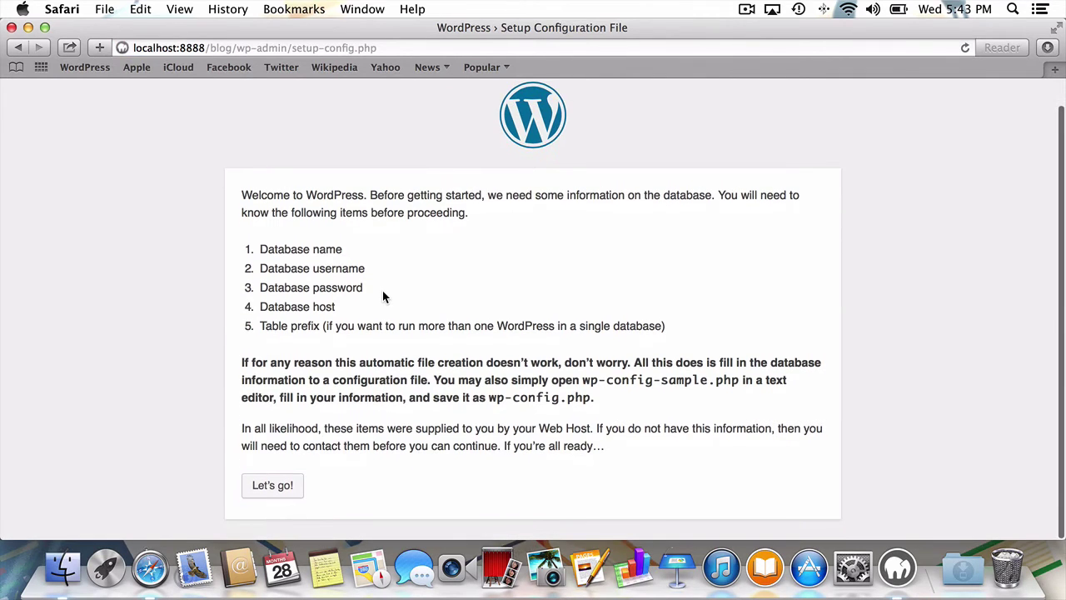
click(285, 488)
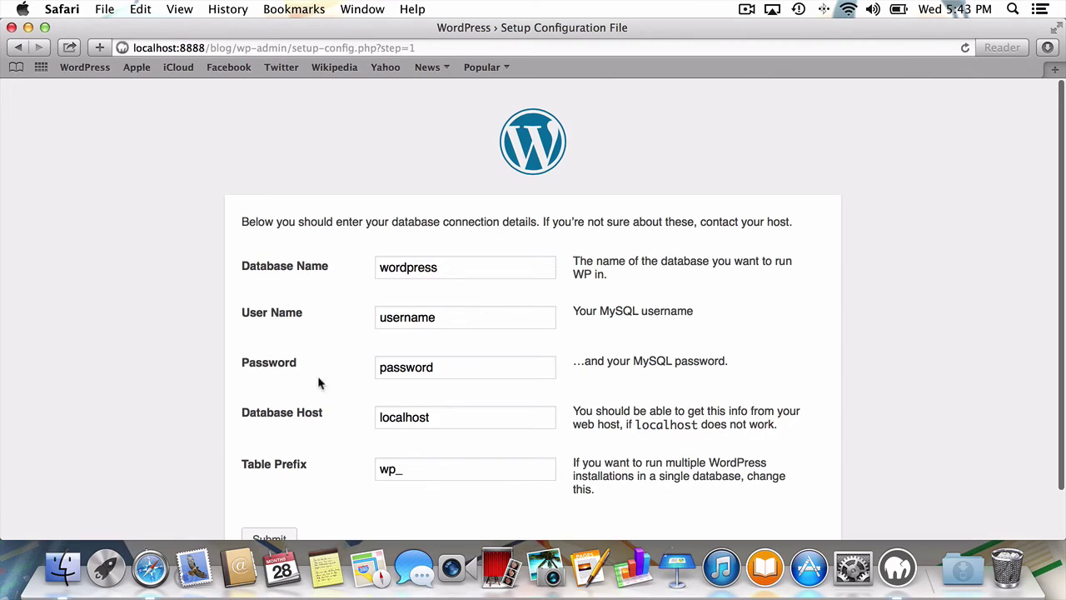
- Enter the MySQL user name and password for the wordpress database and submit
double_click(425, 316)
text(root)
key(Tab)
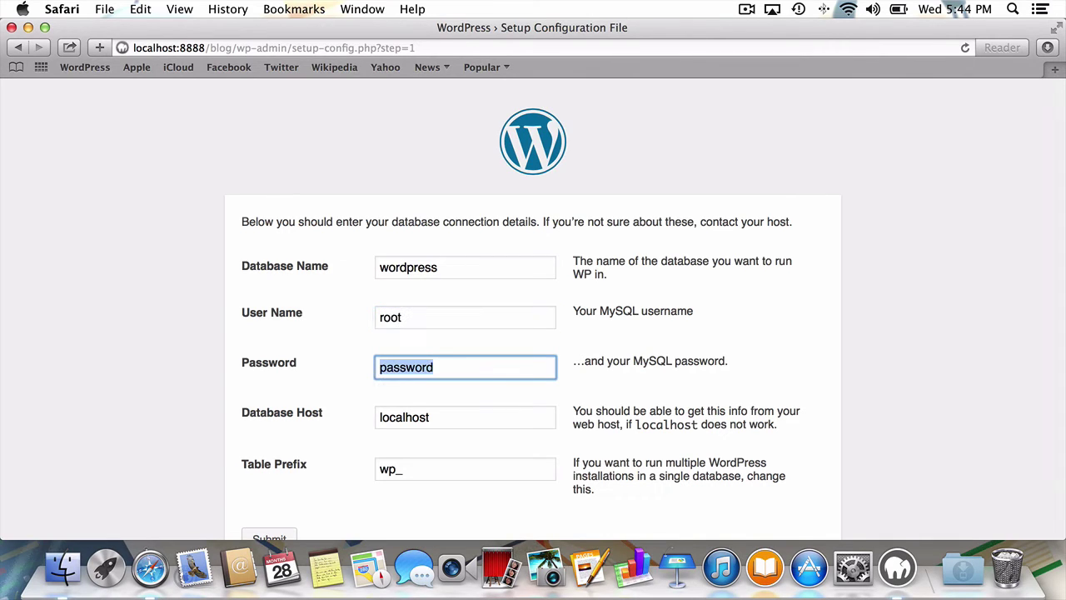
text(root)
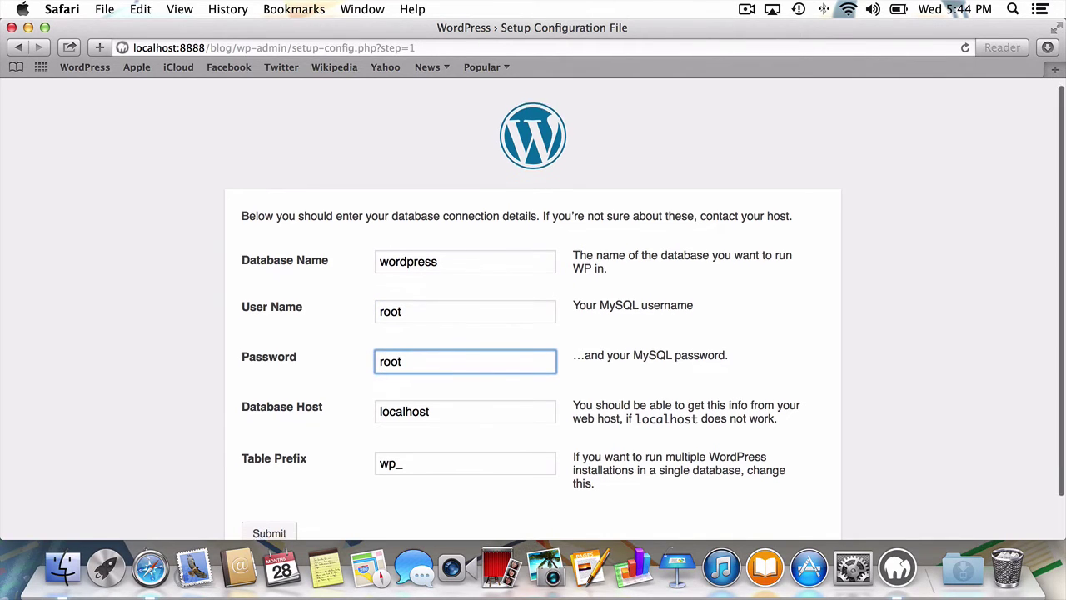
scroll(533, 308, down, 2)
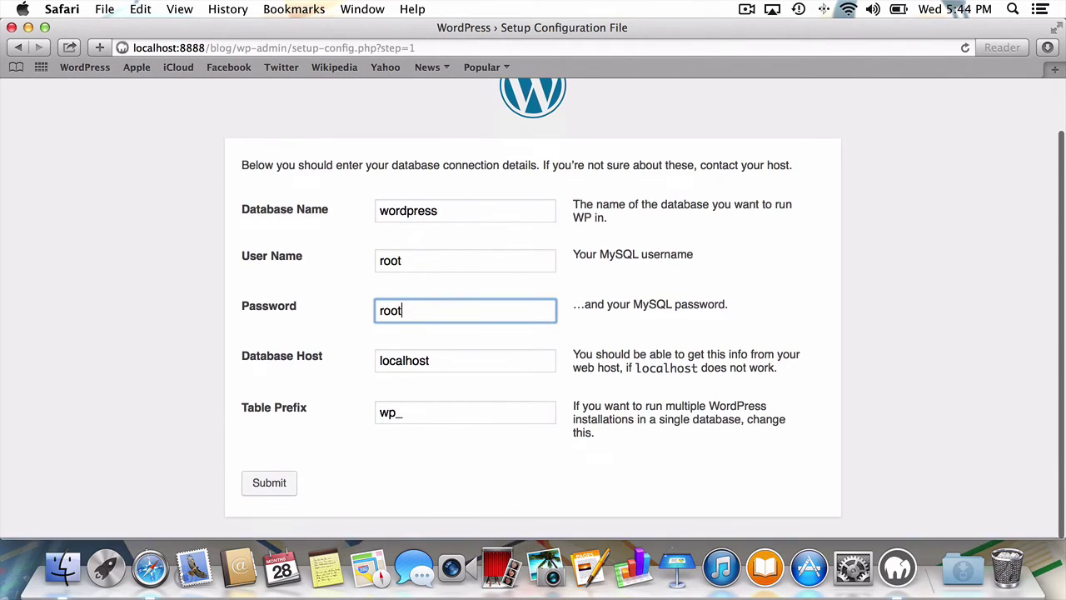
click(290, 483)
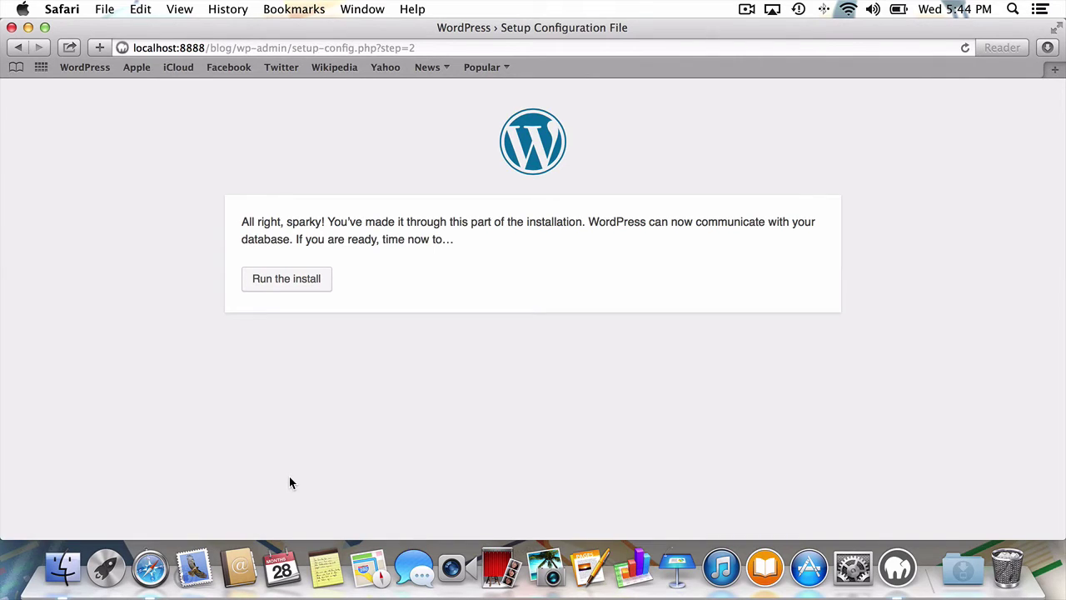
- Start the installation with site title 'Tuts+ Demo' and username 'admin'
click(315, 291)
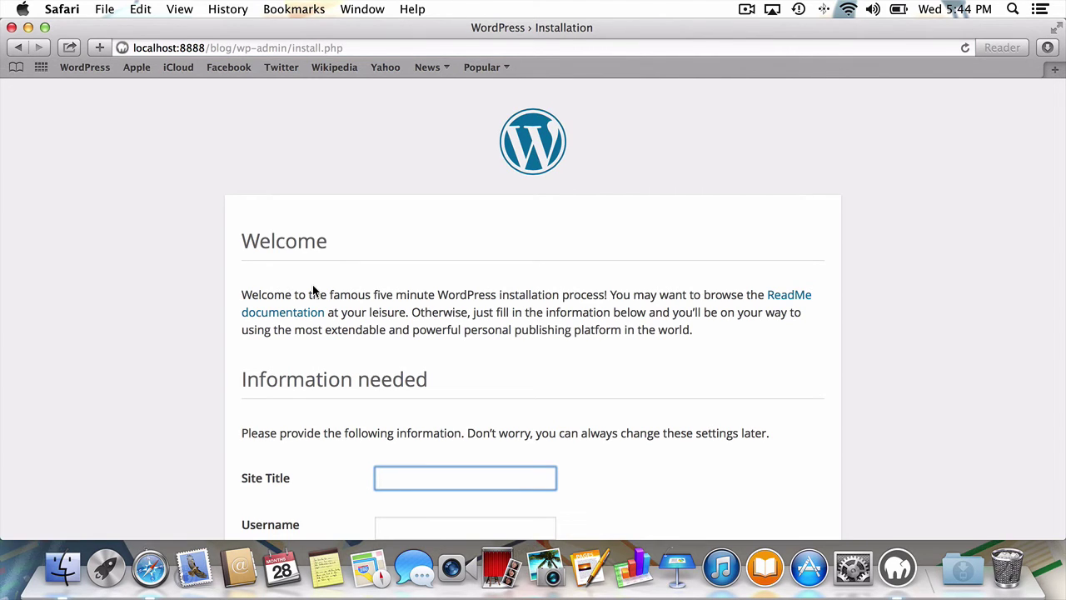
scroll(313, 289, down, 4)
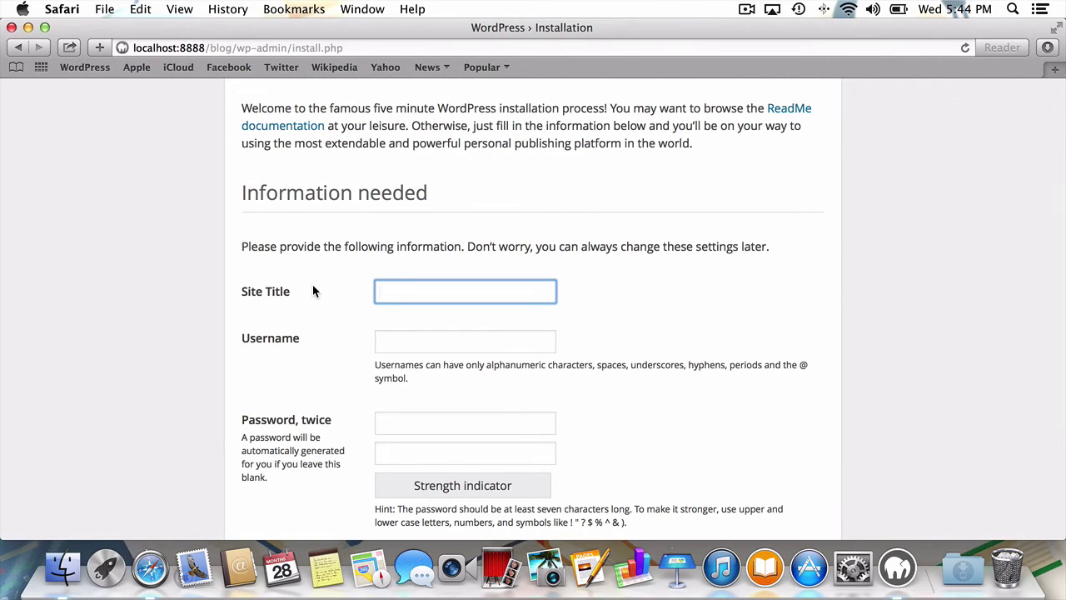
text(Tuts+ Demo)
key(Tab)
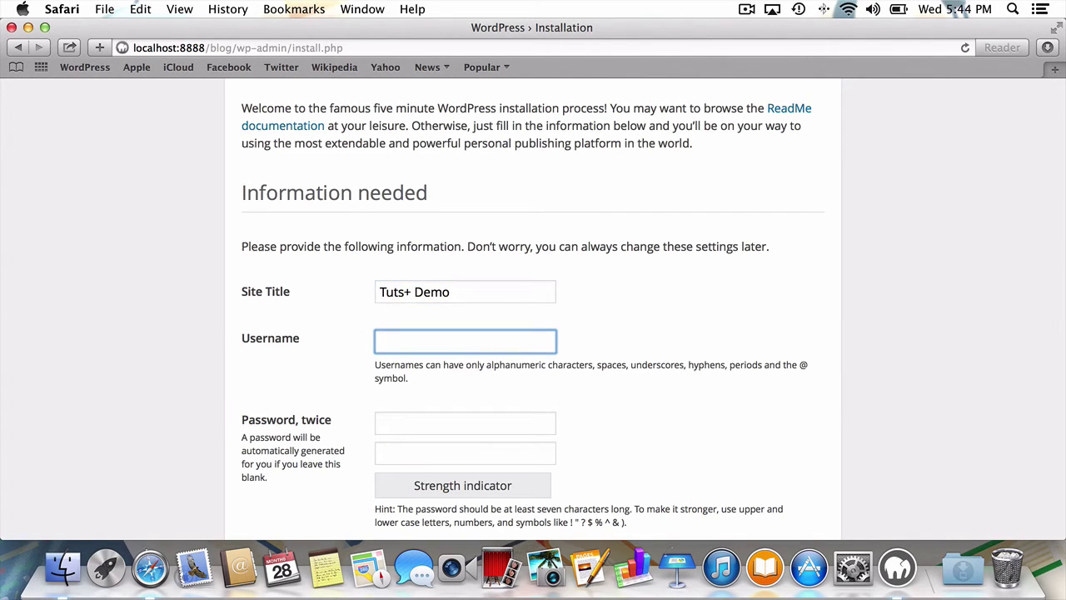
text(admin)
- Enter the admin password twice and the e-mail address, then run the installation
key(Tab)
text(•••••••)
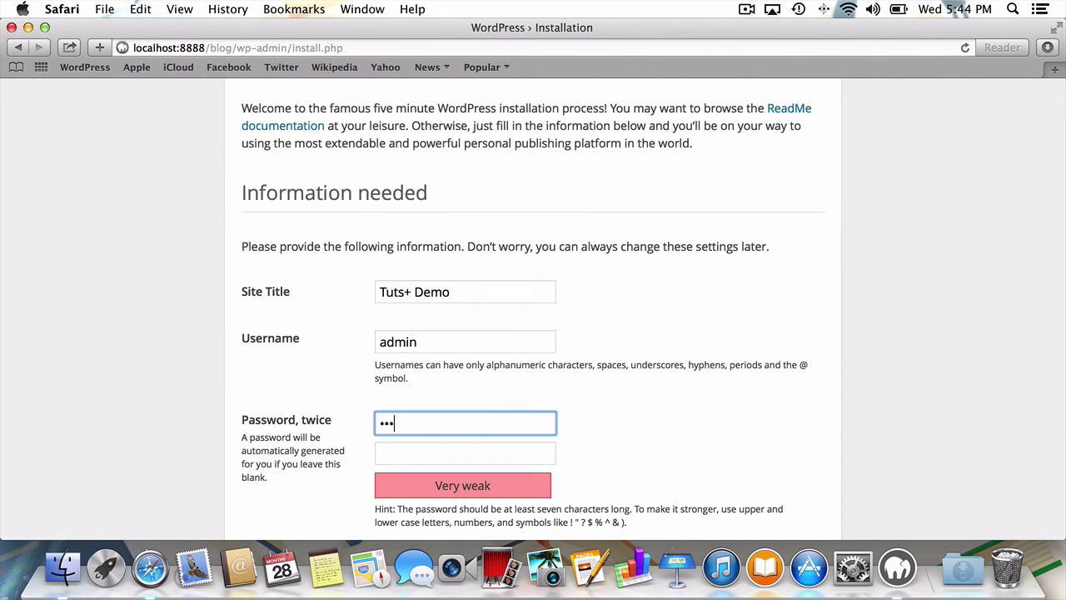
text(••)
key(Tab)
text(••••)
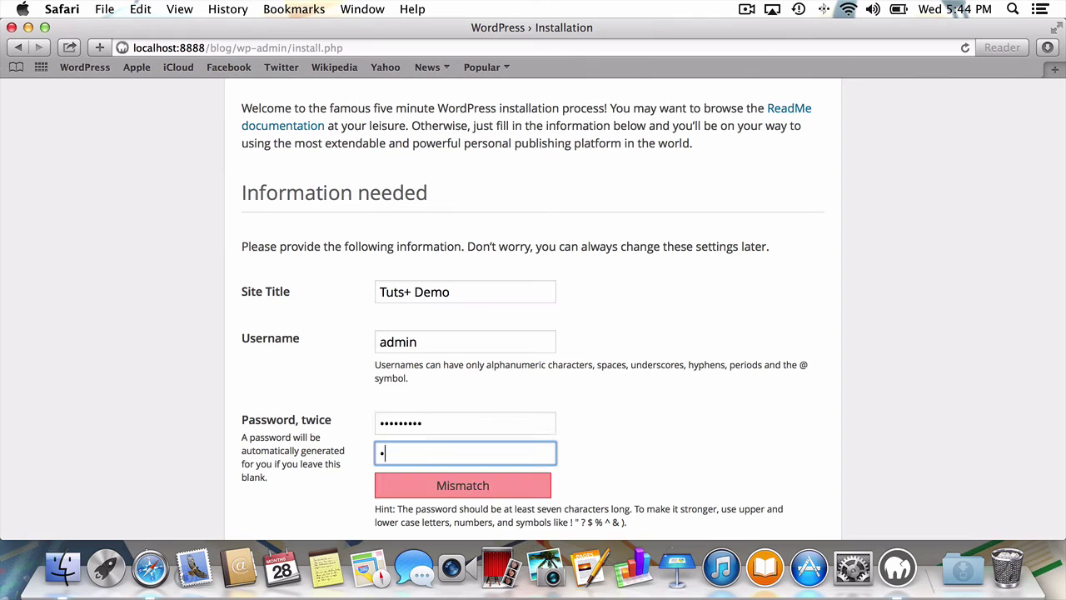
text(•••••)
key(Tab)
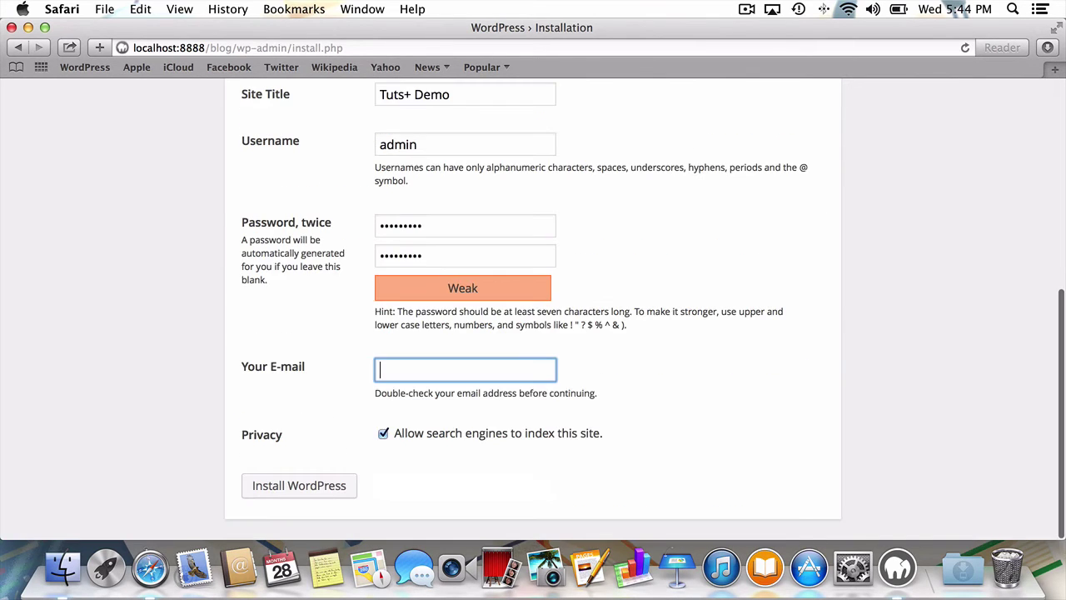
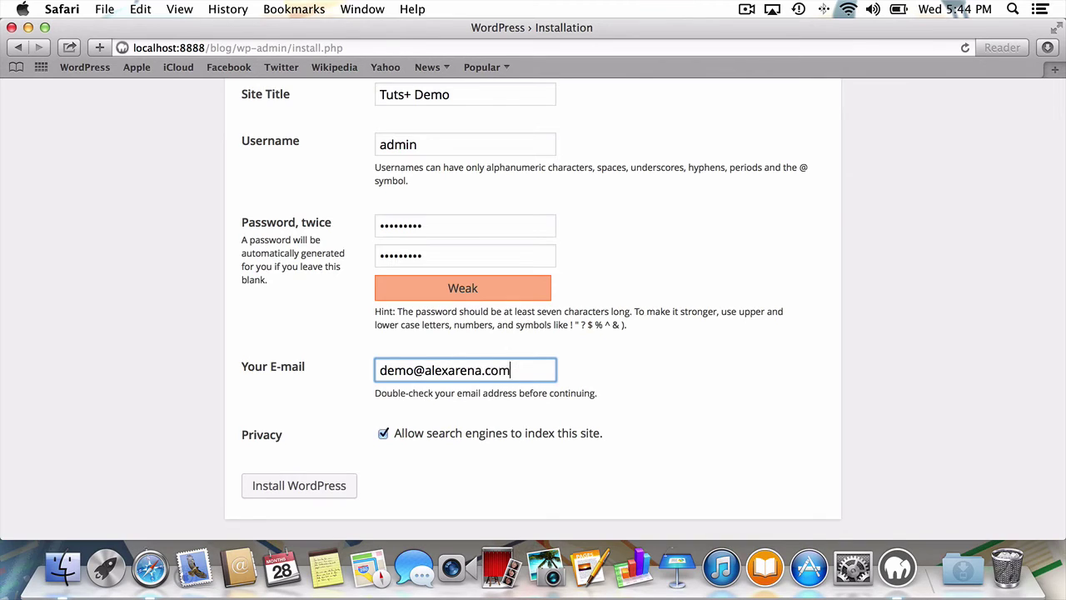
key(Return)
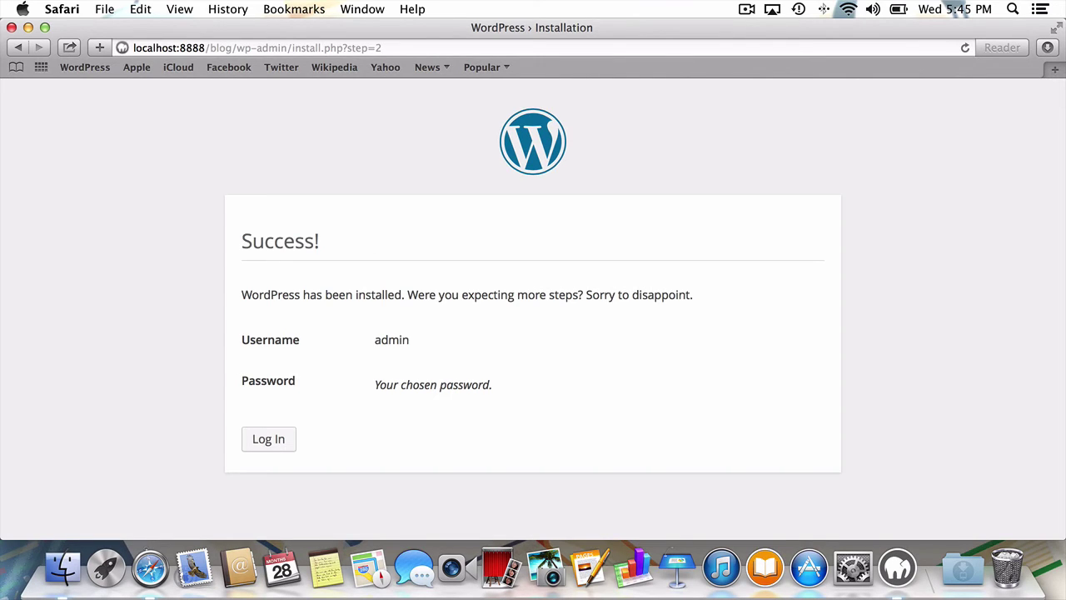
- Log in to WordPress as admin with the account password, declining to save it in the browser
click(272, 434)
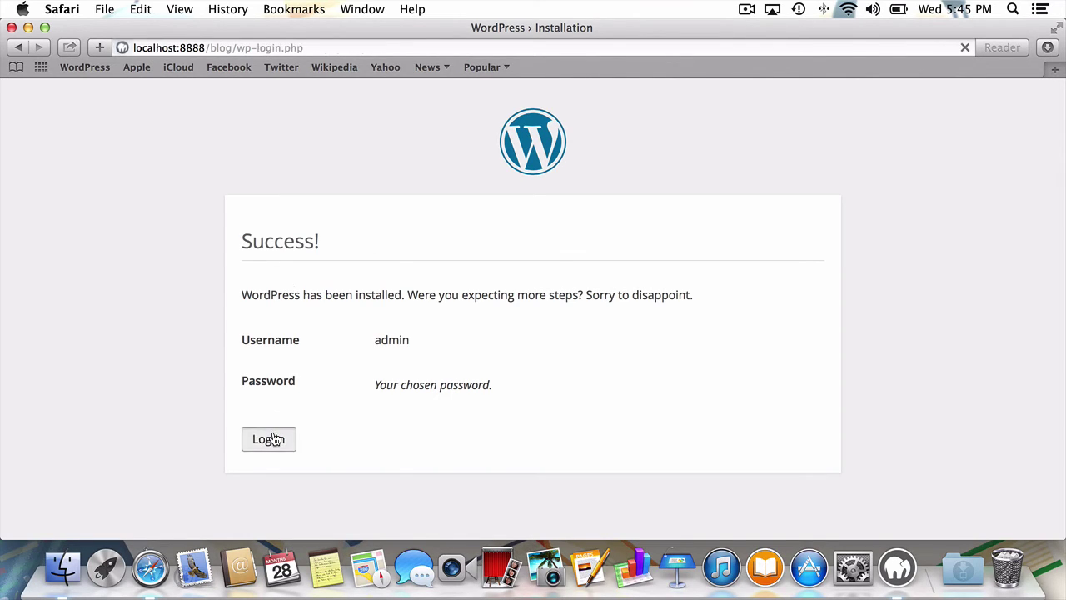
text(admin)
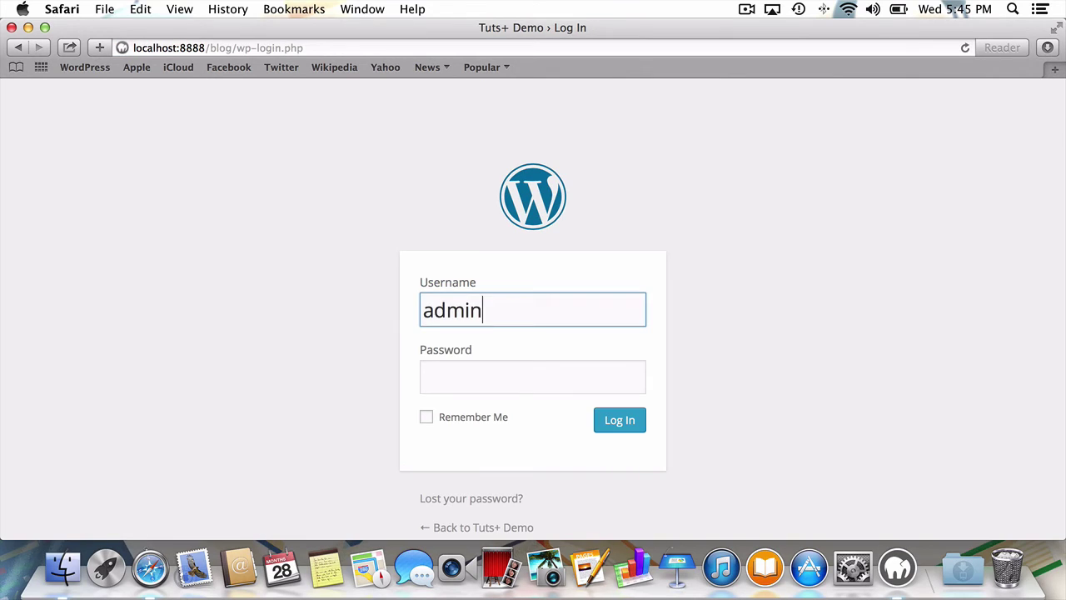
key(Tab)
text(password1)
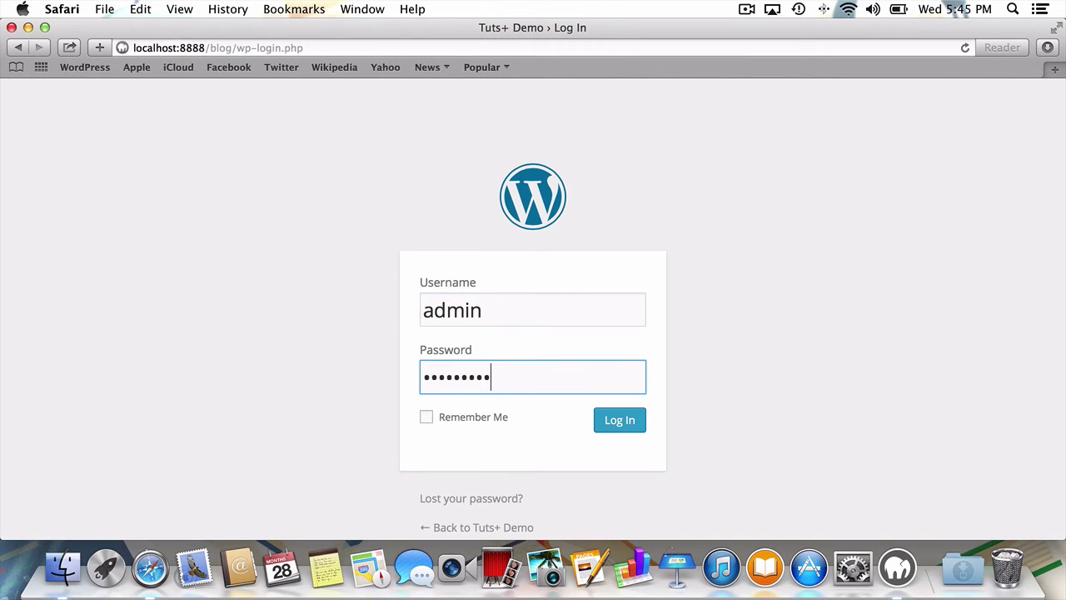
key(Return)
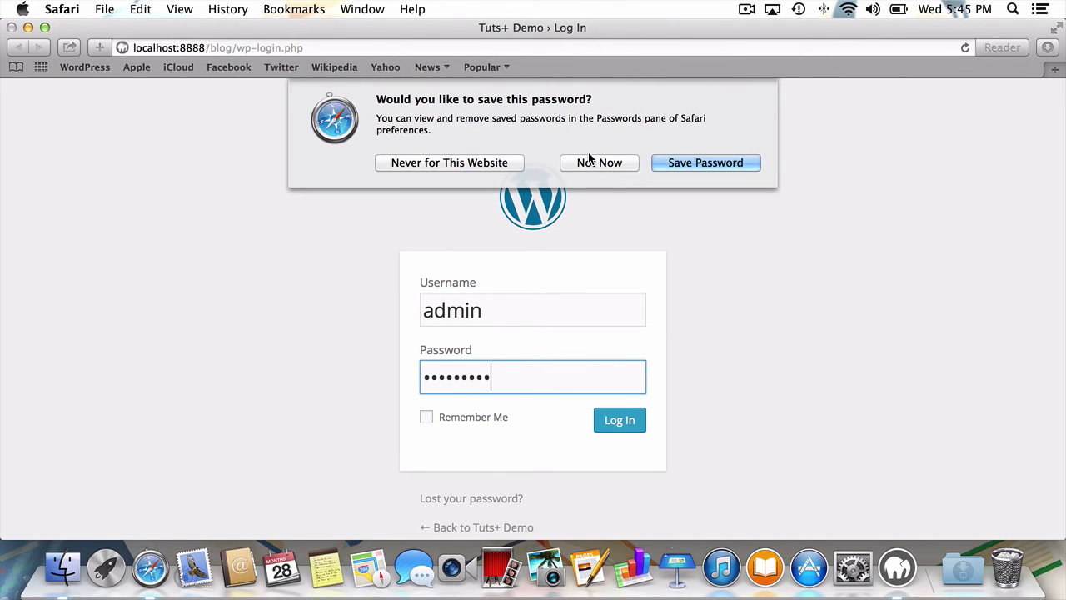
click(589, 159)
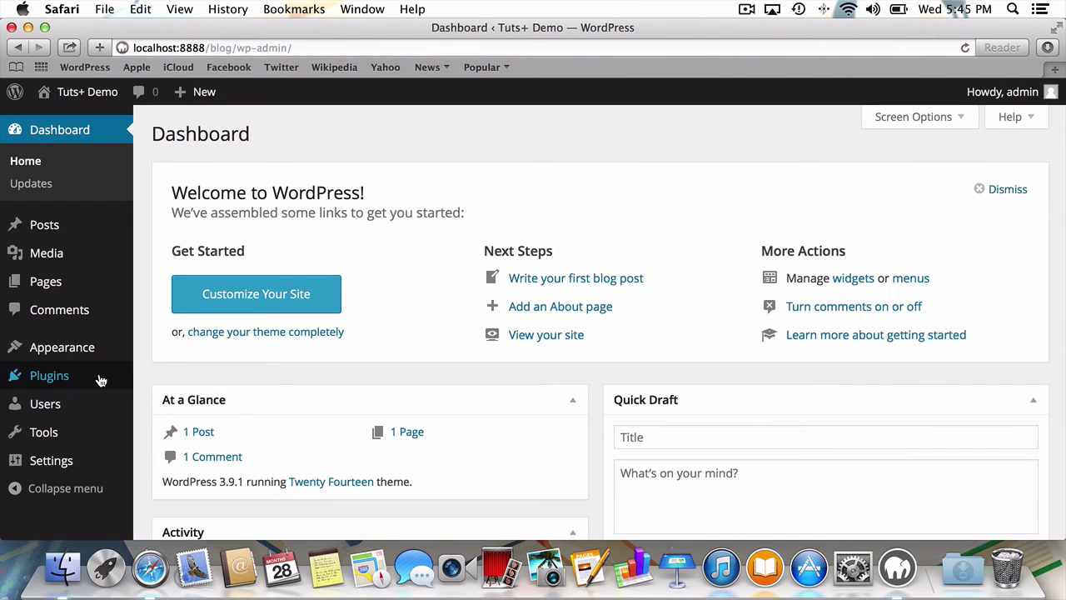
- Search the plugin directory for 'static', then install and activate Really Static
mouse_move(98, 375)
click(176, 399)
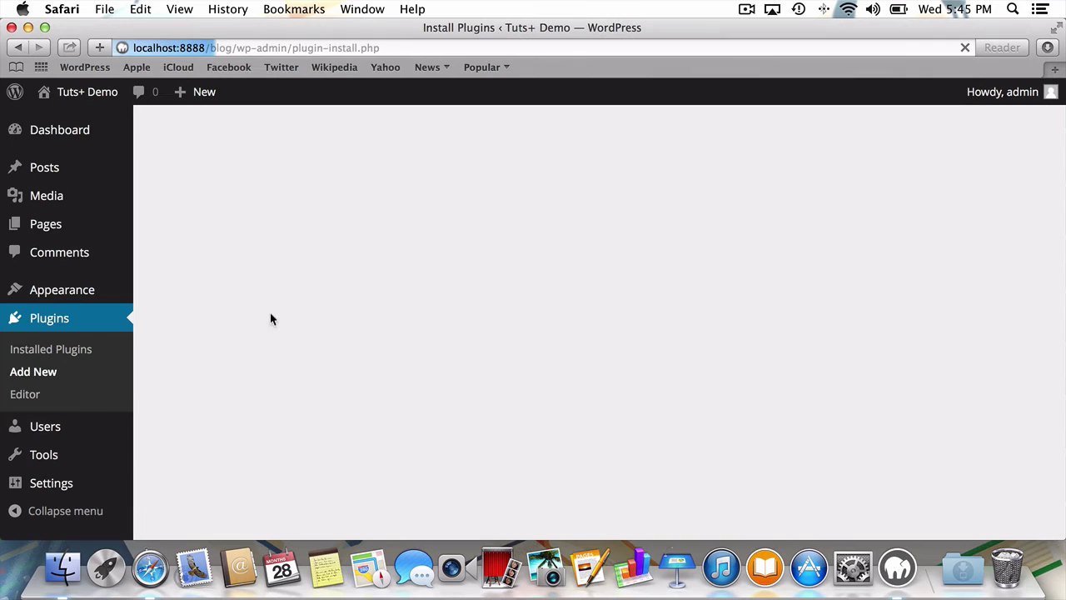
text(static)
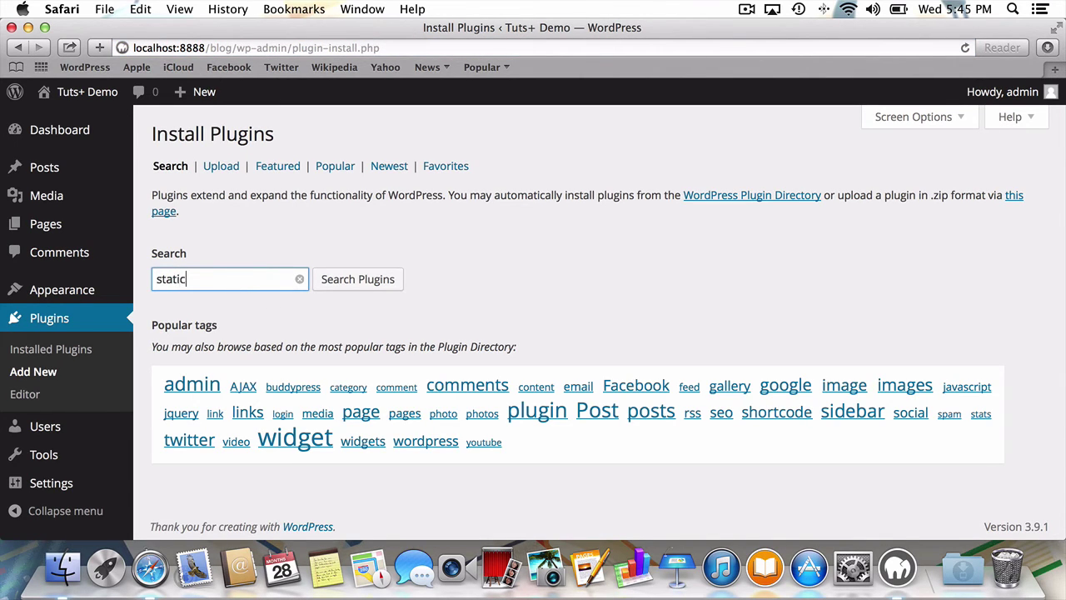
key(Return)
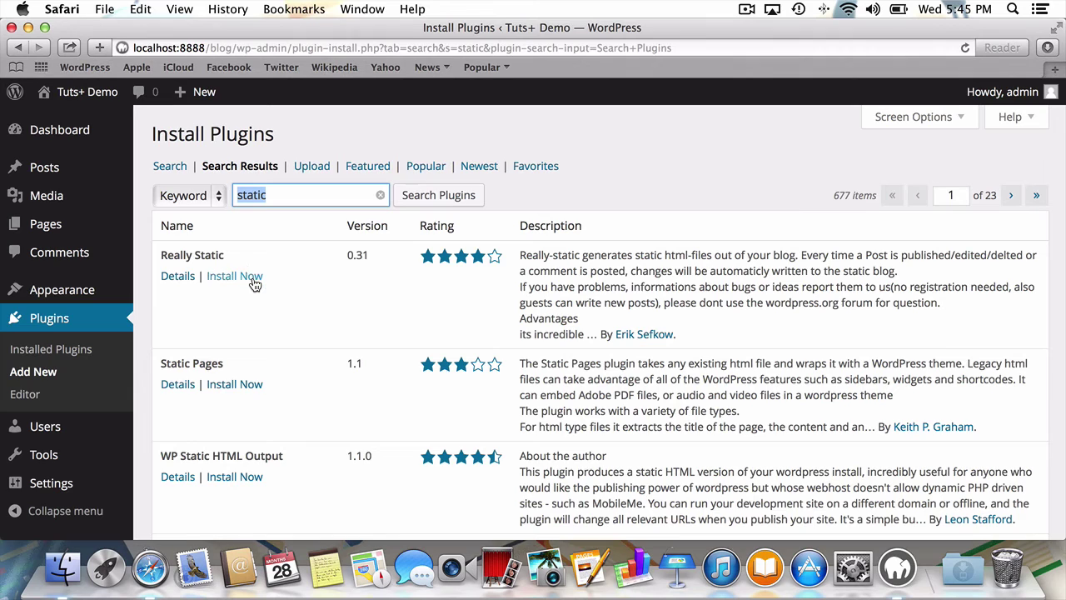
click(255, 285)
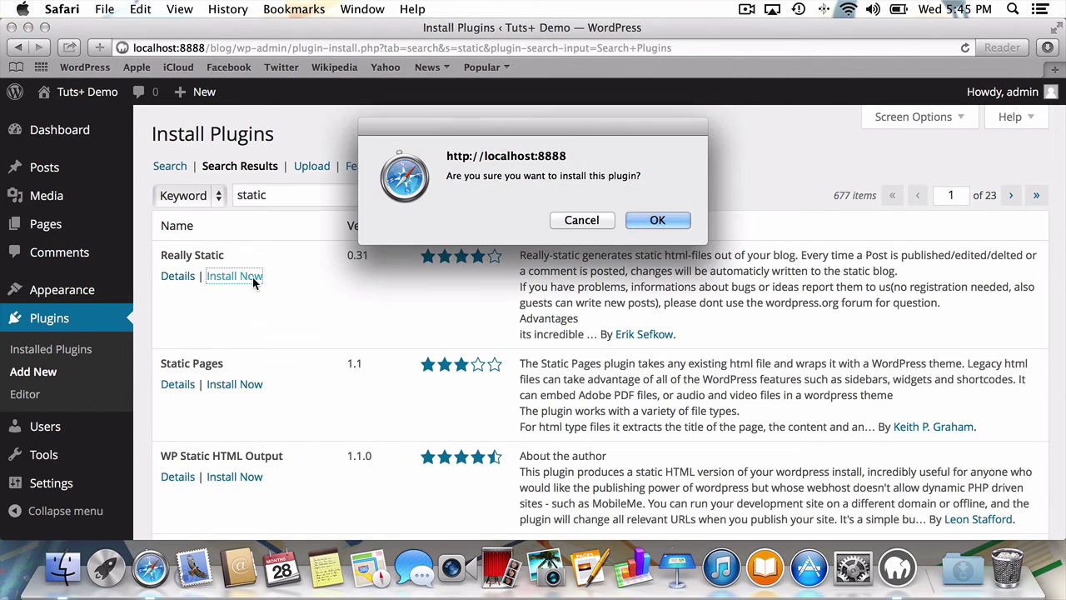
click(653, 222)
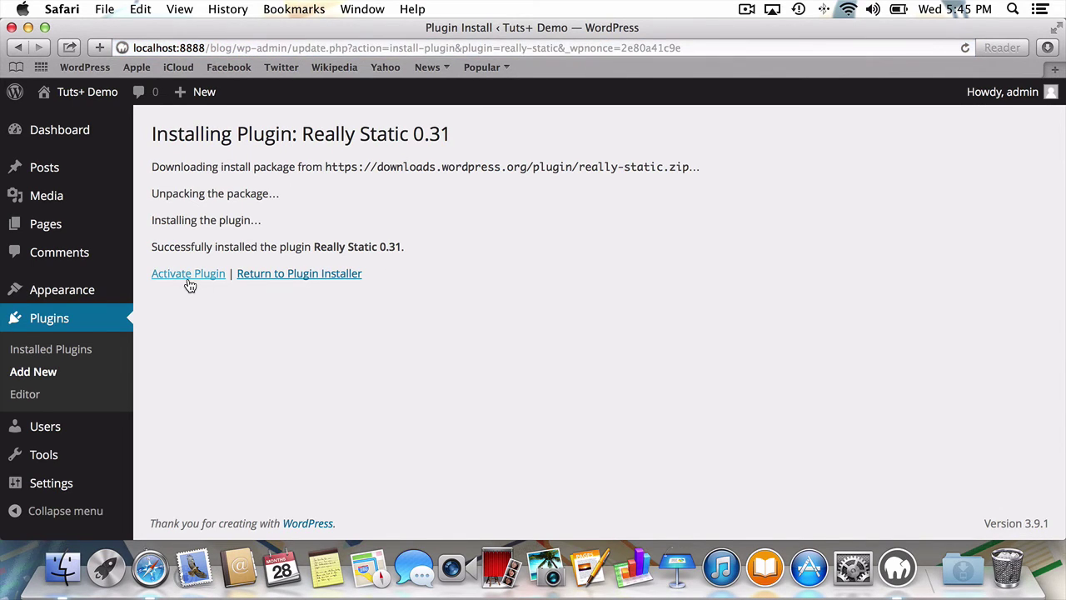
click(189, 283)
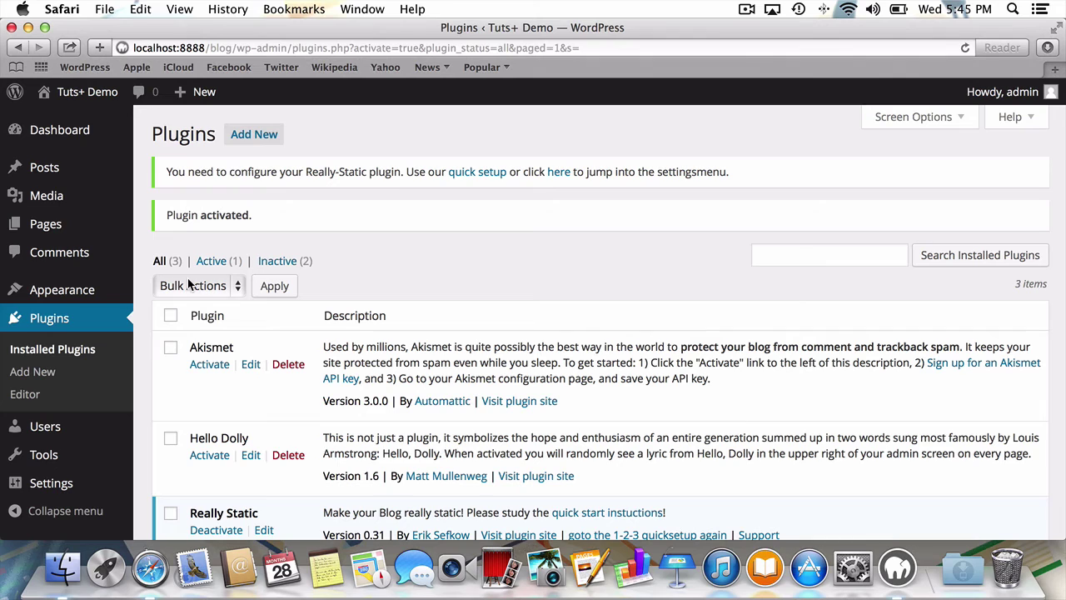
- Launch the Really-Static quick setup and choose to run it in live mode
click(465, 173)
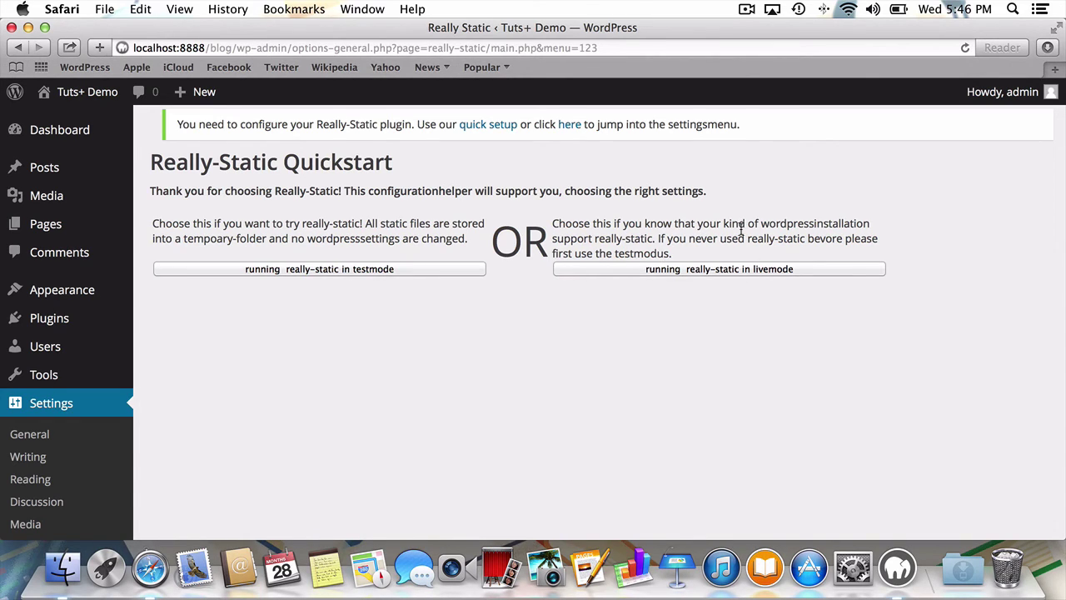
click(781, 270)
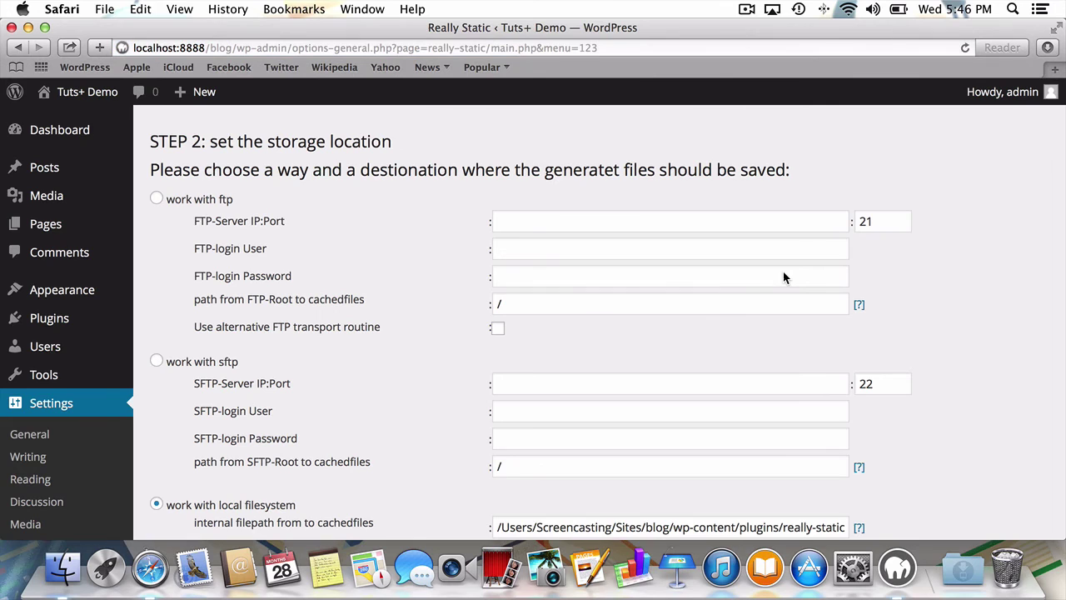
- Keep local filesystem storage and review the internal cached-files path and public visitor URL
scroll(783, 272, down, 3)
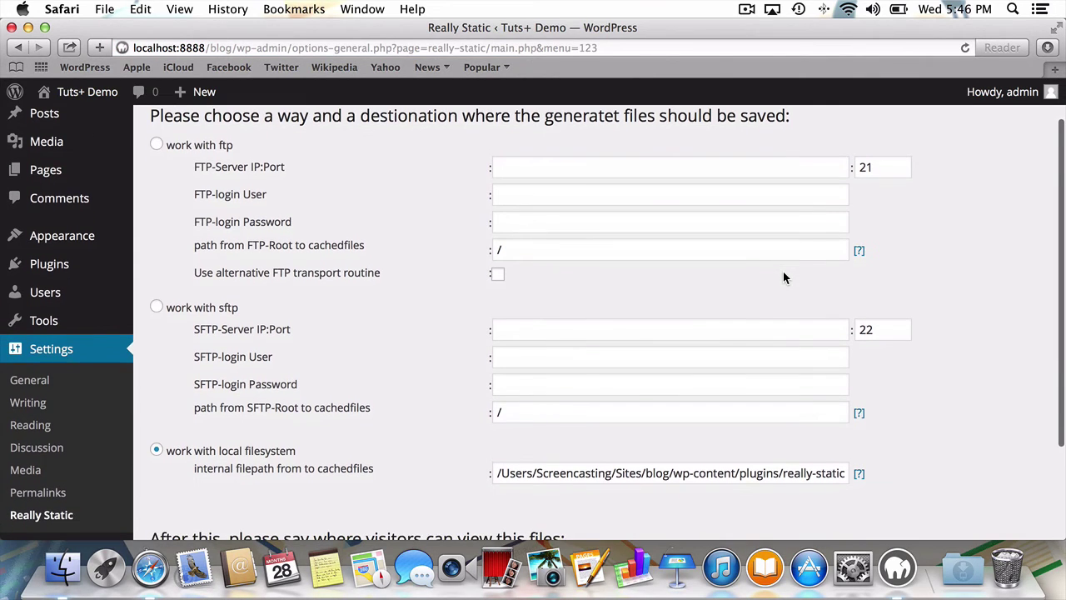
scroll(783, 276, up, 1)
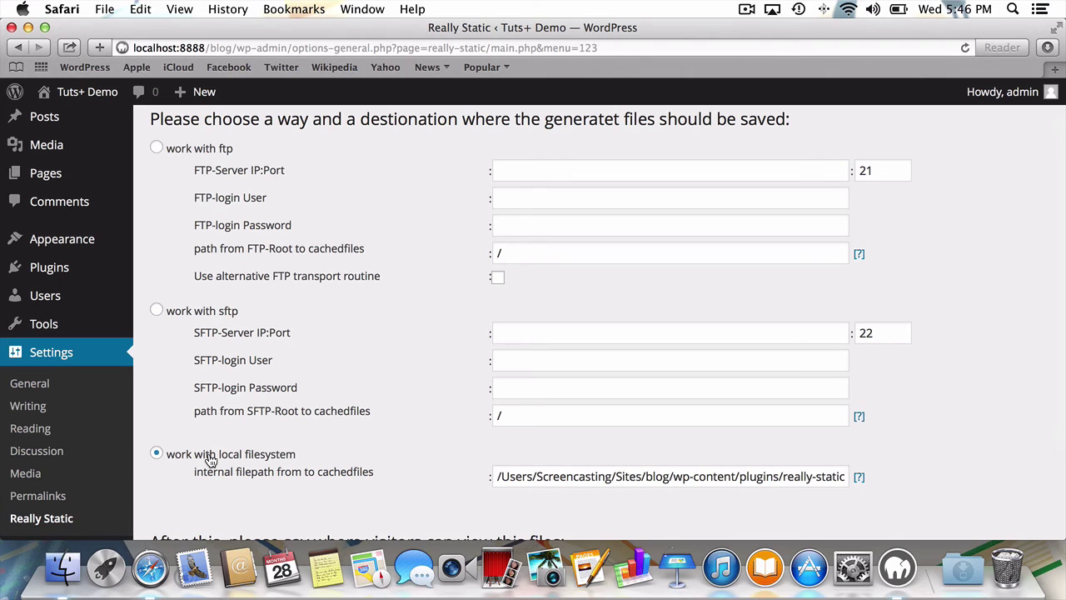
click(497, 476)
key(super+a)
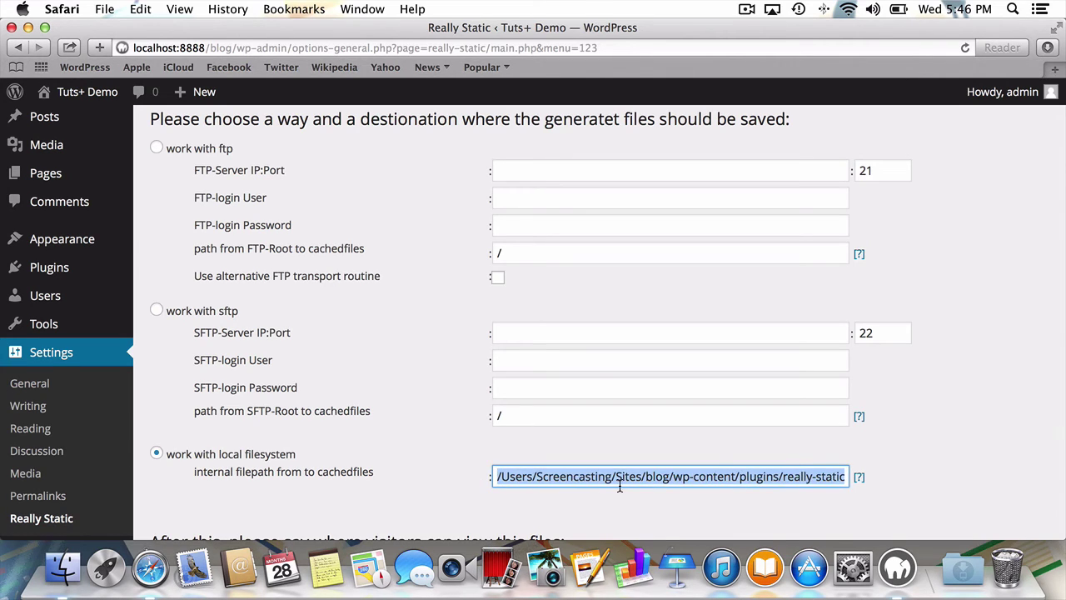
drag(618, 485, 812, 476)
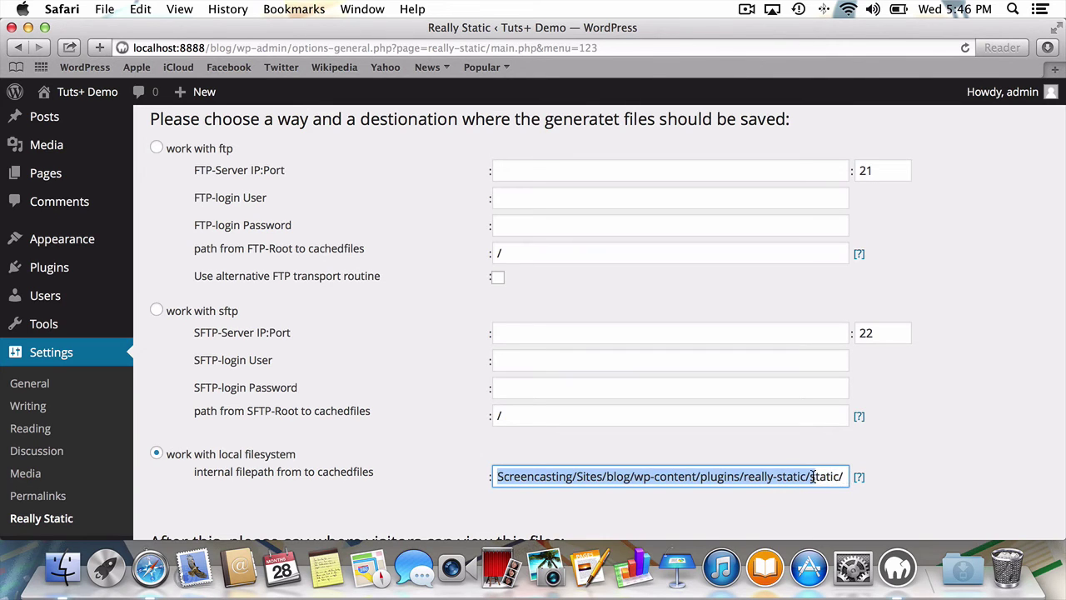
click(813, 476)
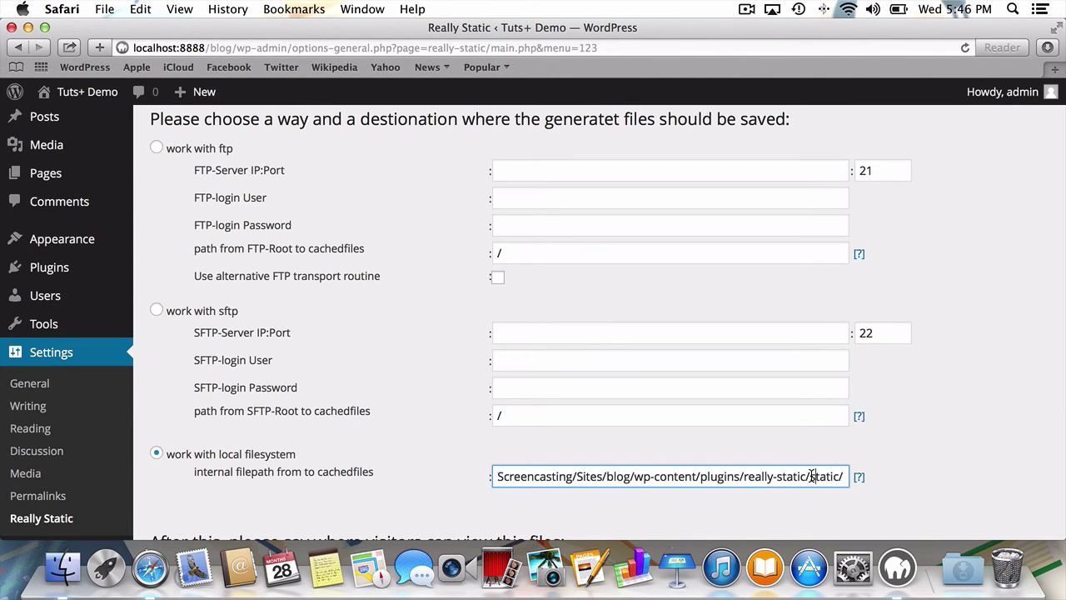
scroll(810, 476, down, 3)
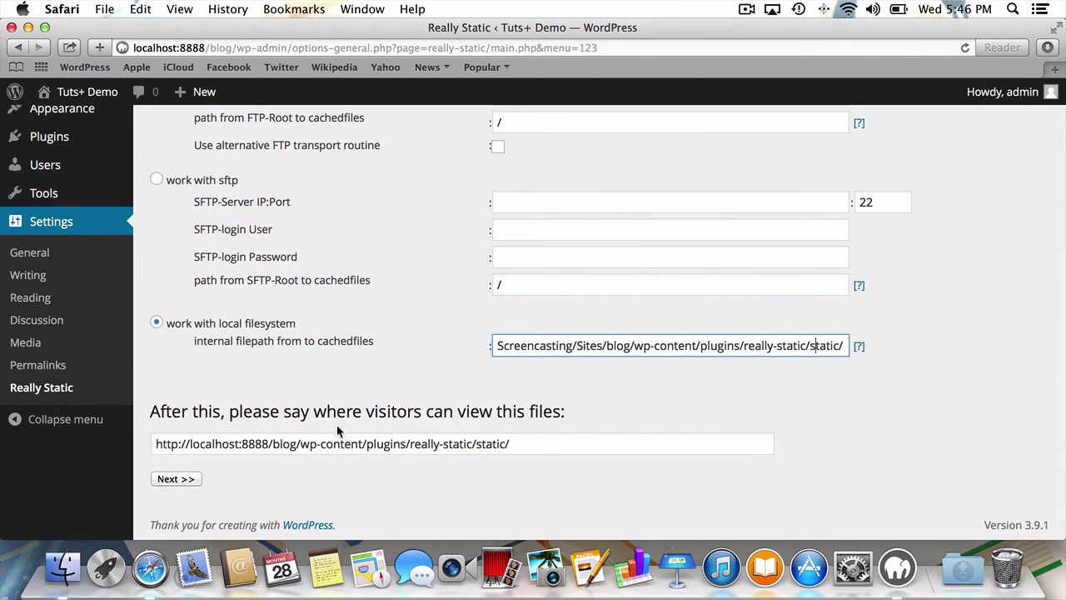
click(358, 442)
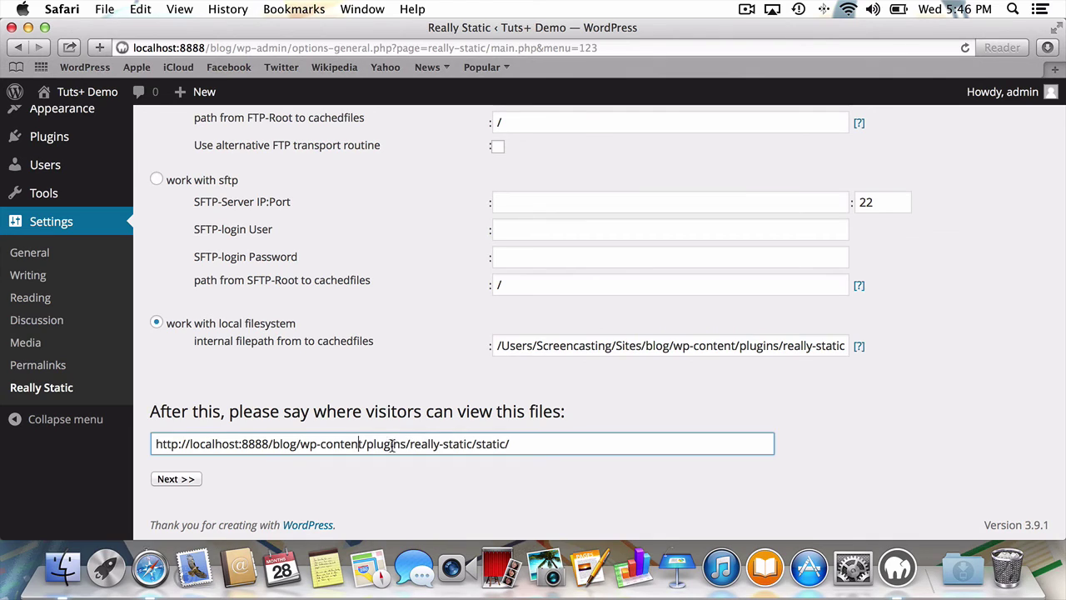
click(523, 446)
- Pass the writing-rights check, generate the static files, and open the static site in a new tab
click(175, 479)
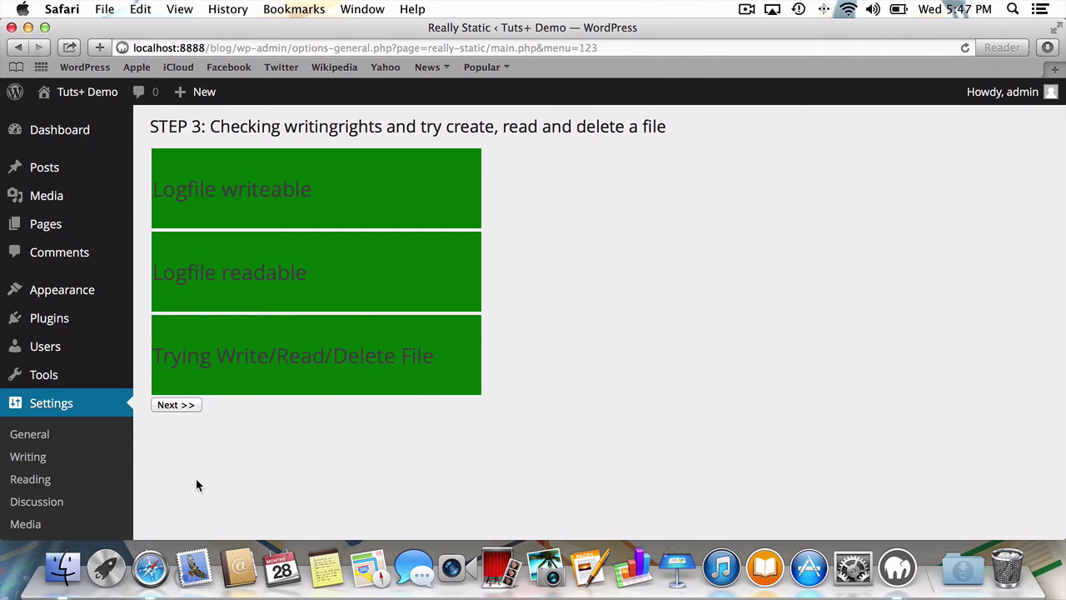
click(175, 405)
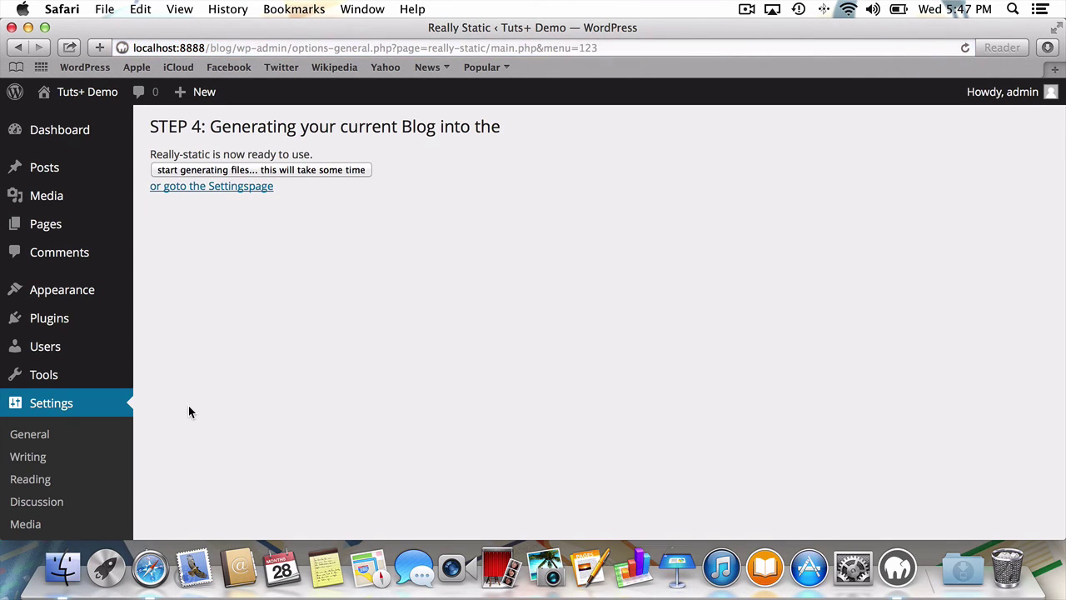
click(291, 170)
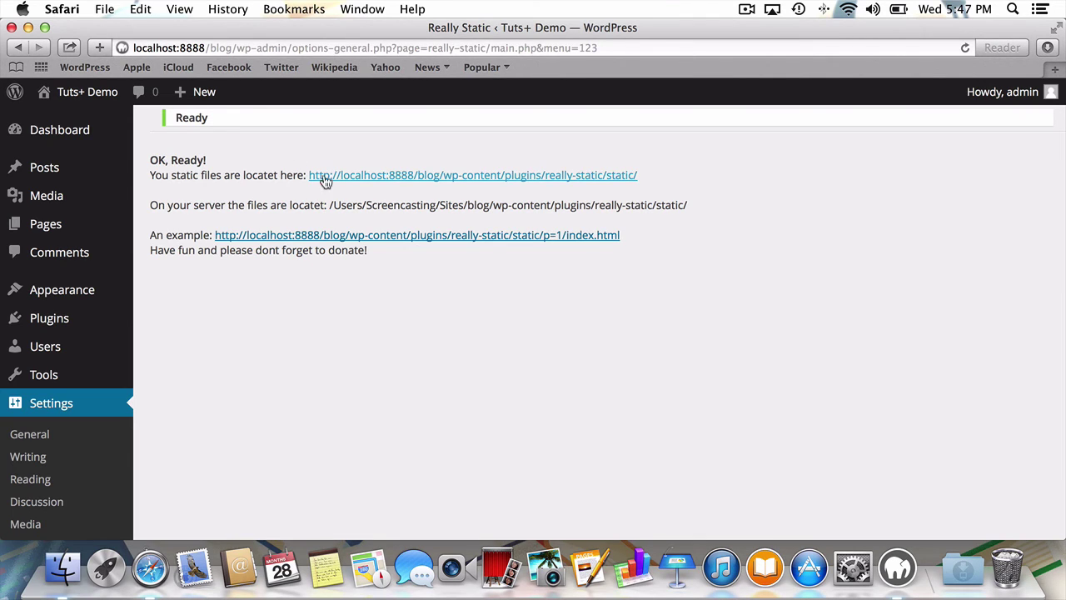
click(325, 176)
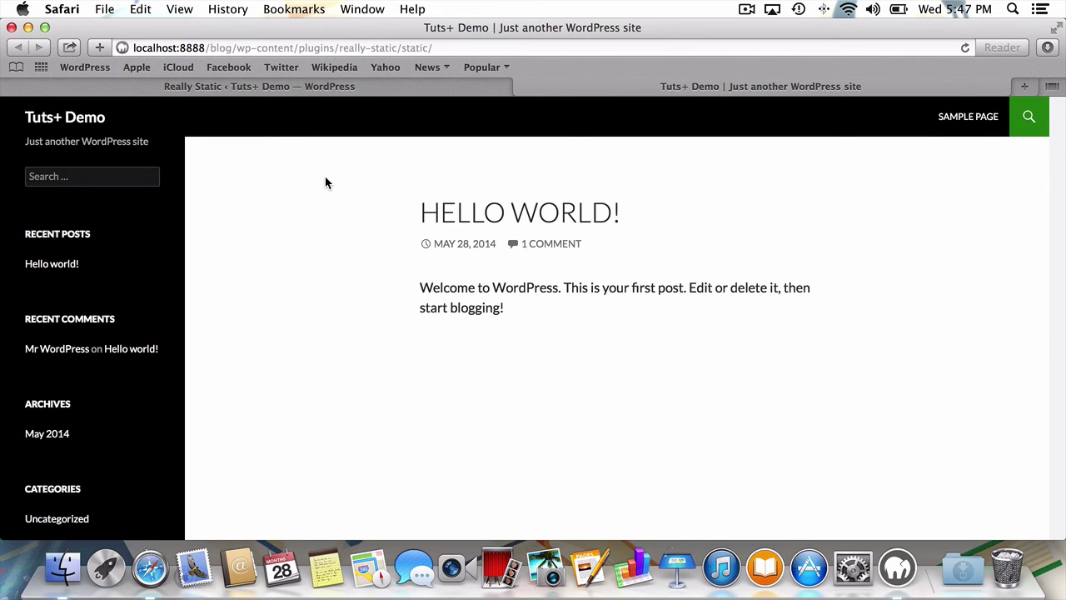
- Load the live blog at localhost:8888/blog in a new tab and compare it with the static copy
key(super+t)
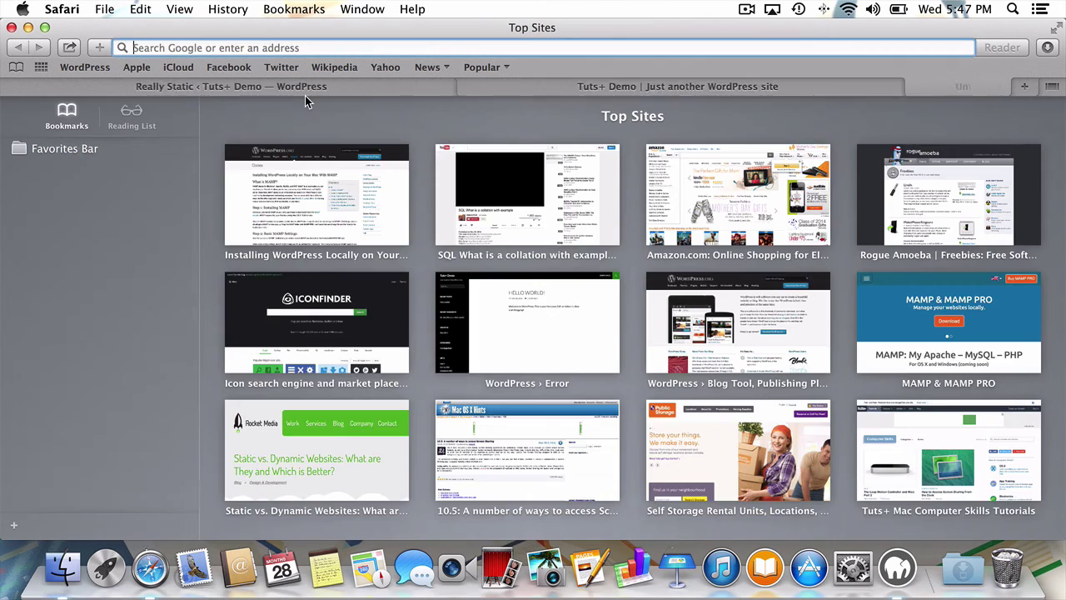
text(local)
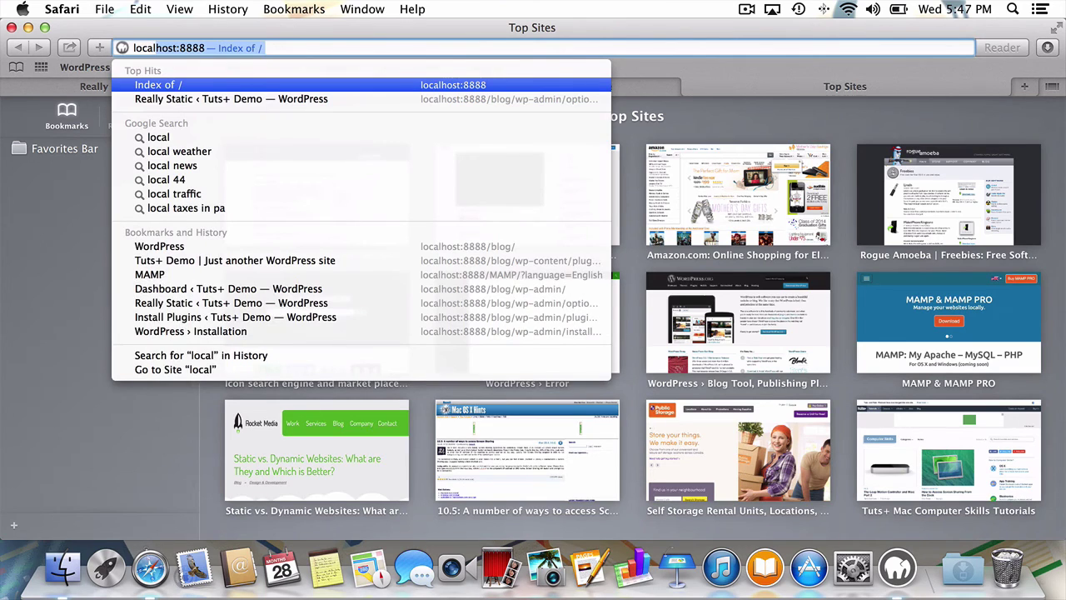
key(Right)
text(/blog)
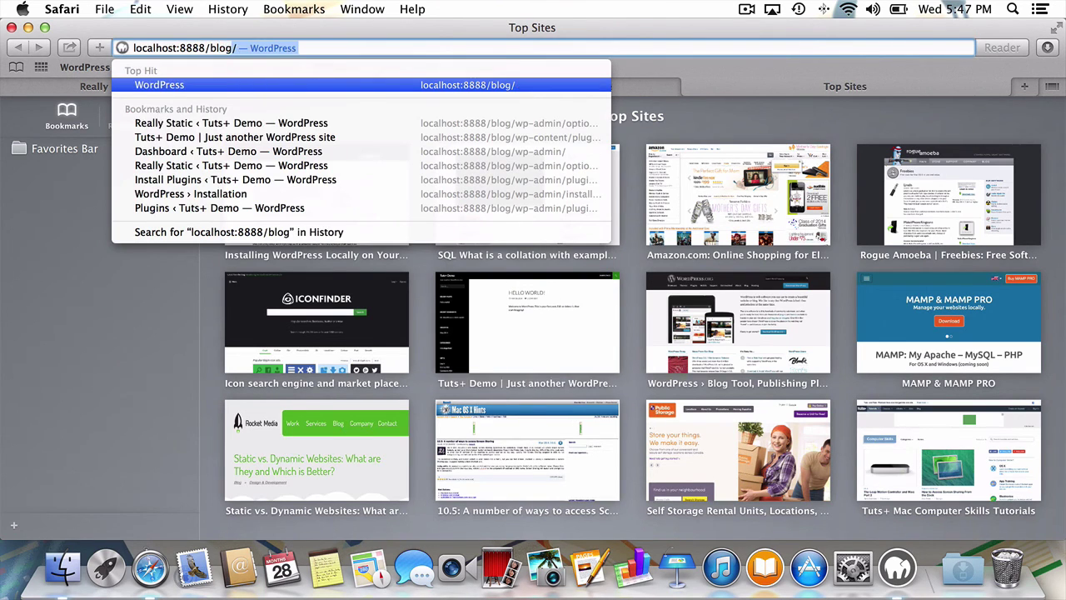
key(Return)
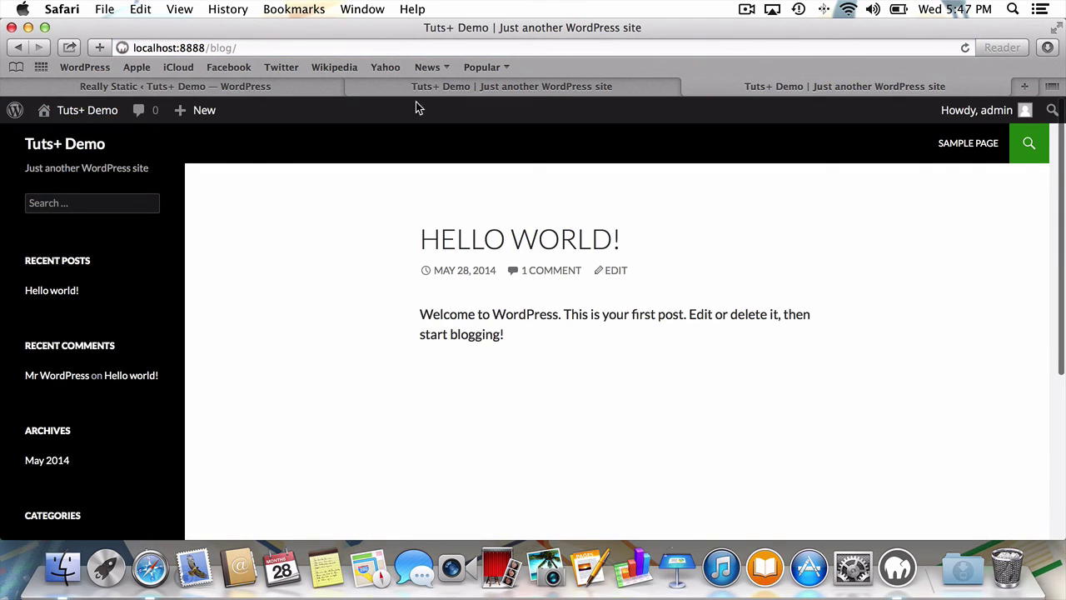
click(472, 84)
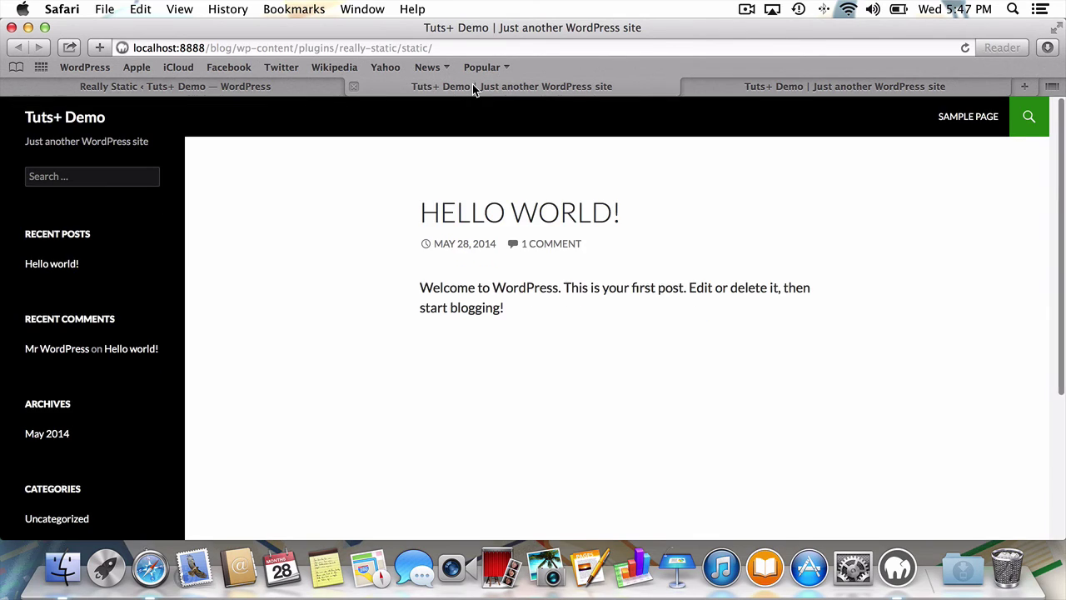
click(773, 79)
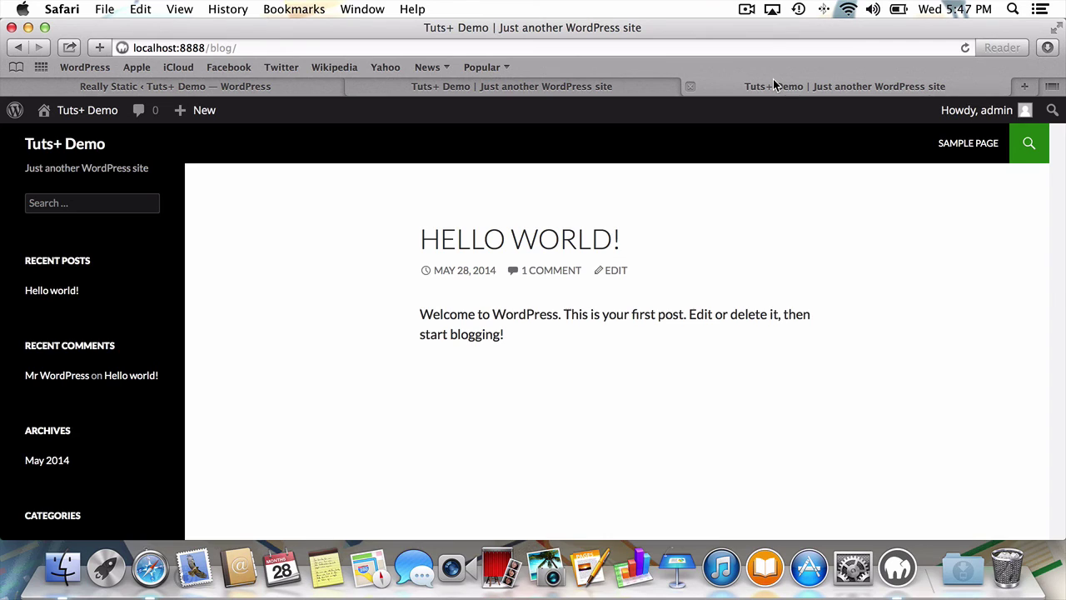
click(616, 84)
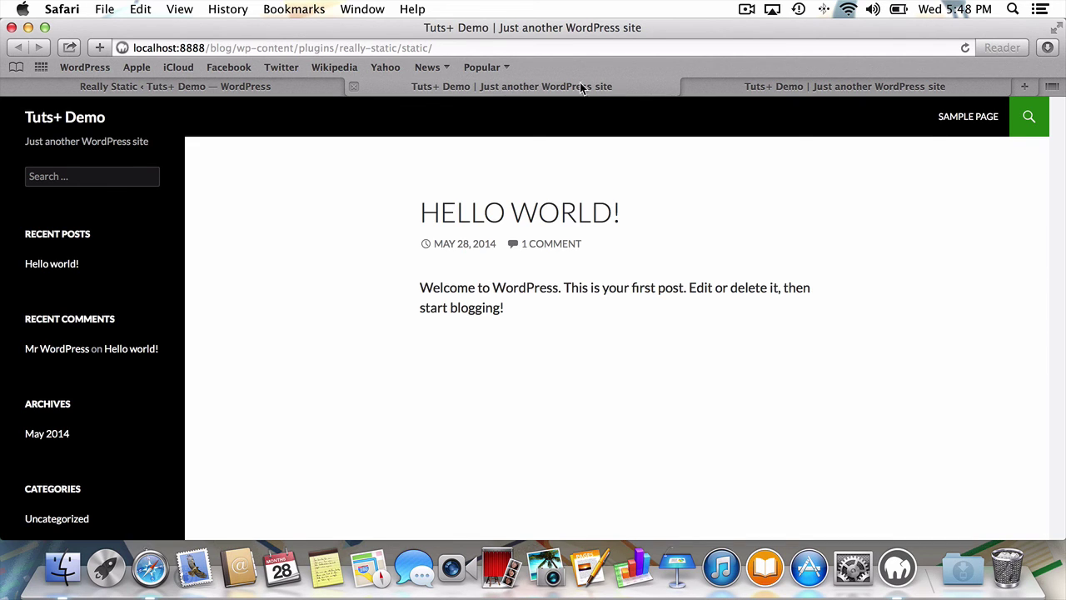
- Start a new post titled 'Title' with the body 'Testing 123'
click(305, 86)
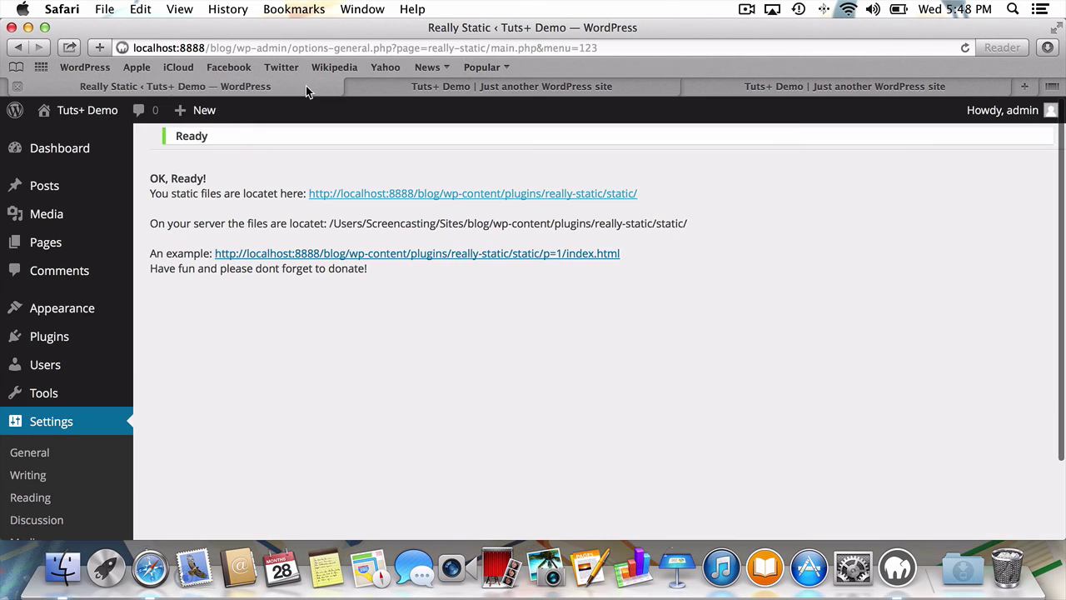
mouse_move(95, 205)
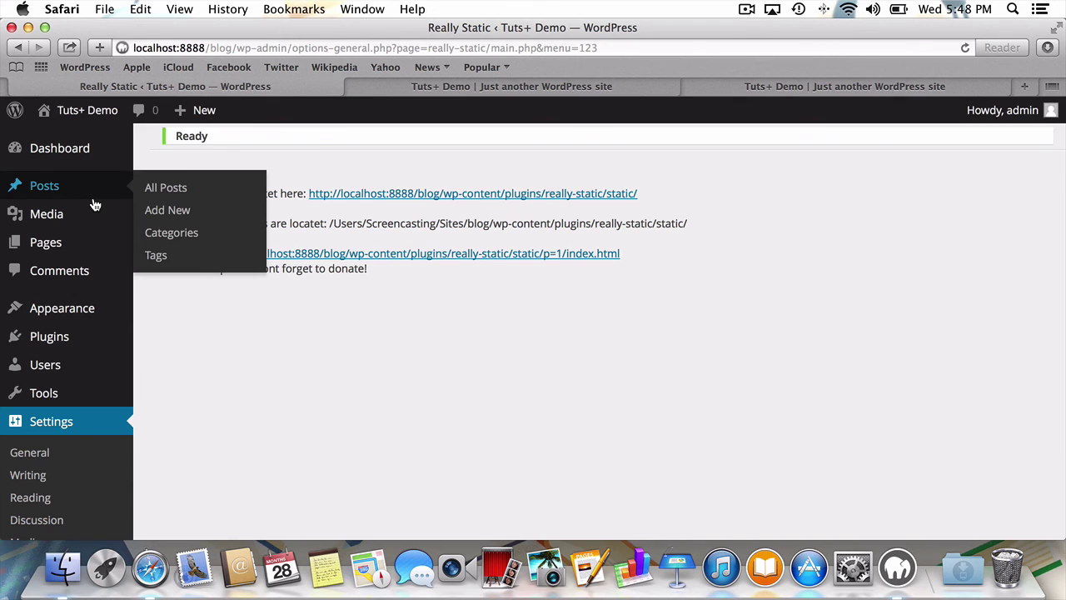
click(161, 213)
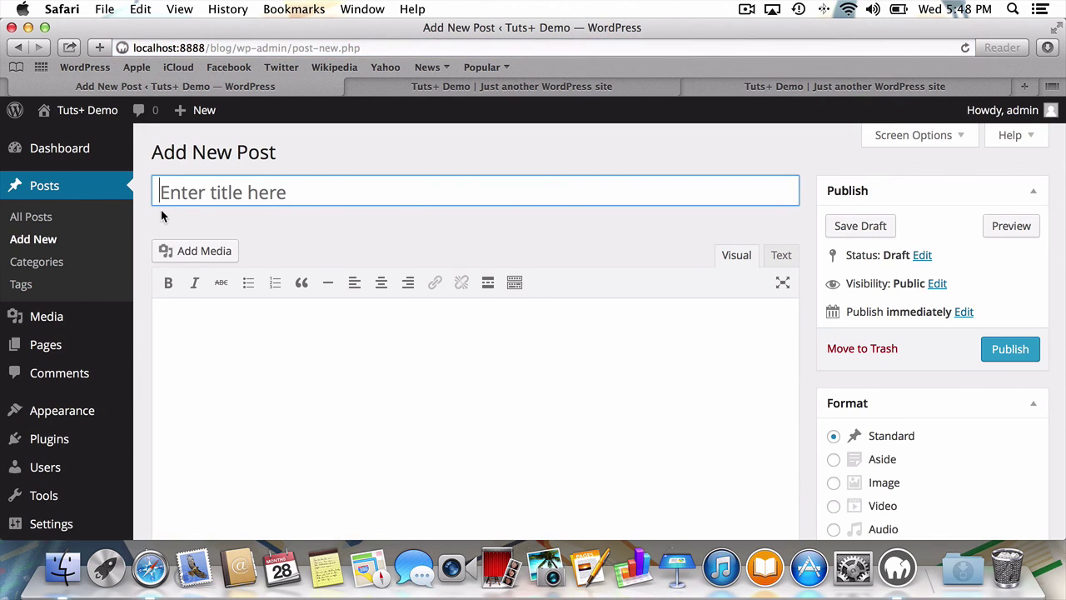
text(Title)
key(Tab)
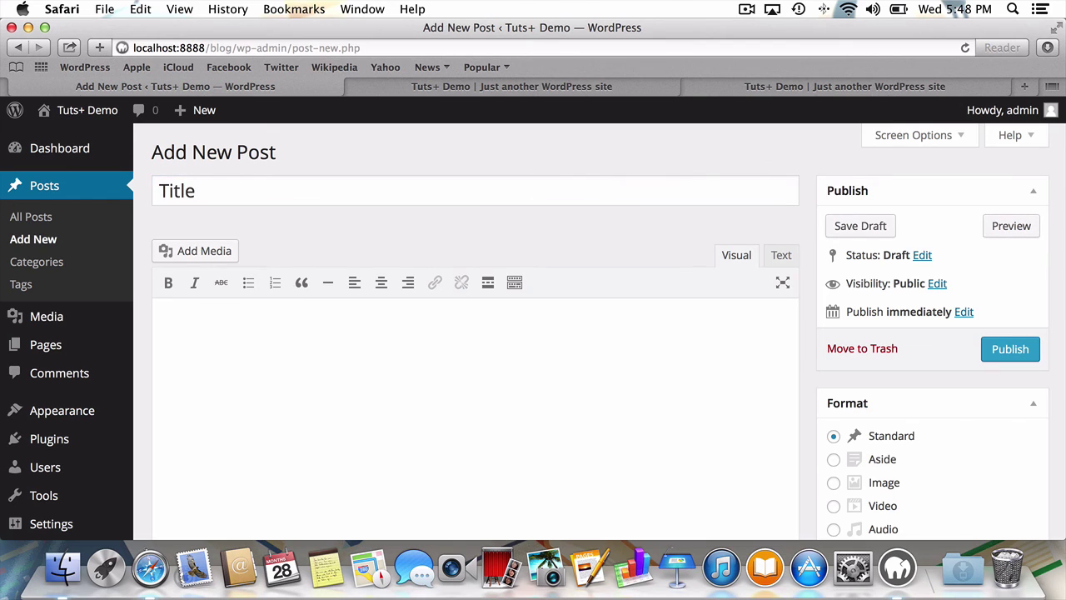
text(Testing 123)
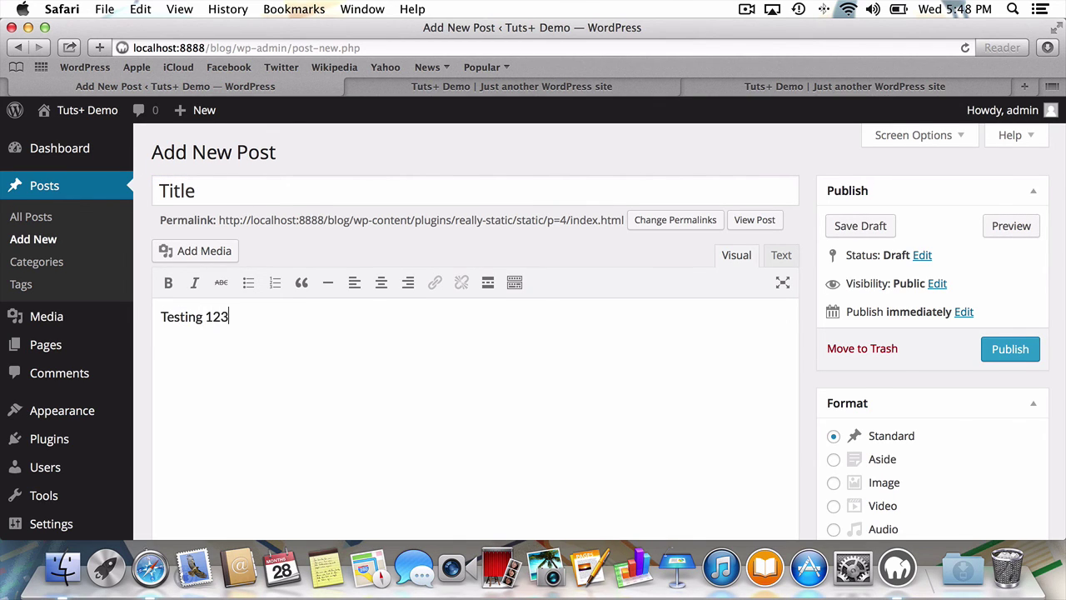
- File the post under Uncategorized, tag it 'Testing', and publish it
scroll(441, 214, down, 10)
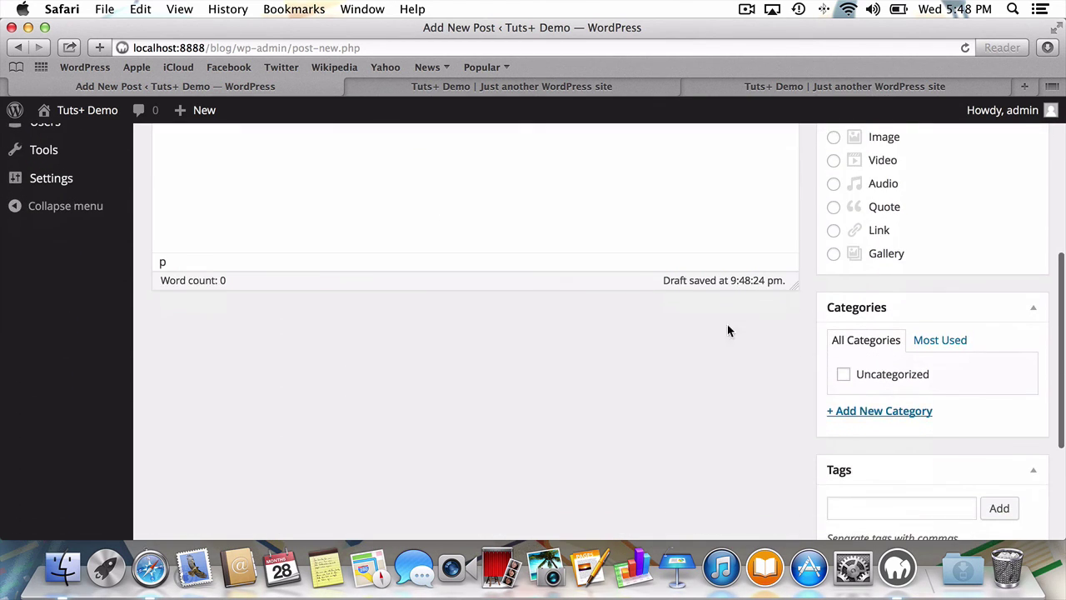
click(844, 374)
scroll(799, 387, down, 2)
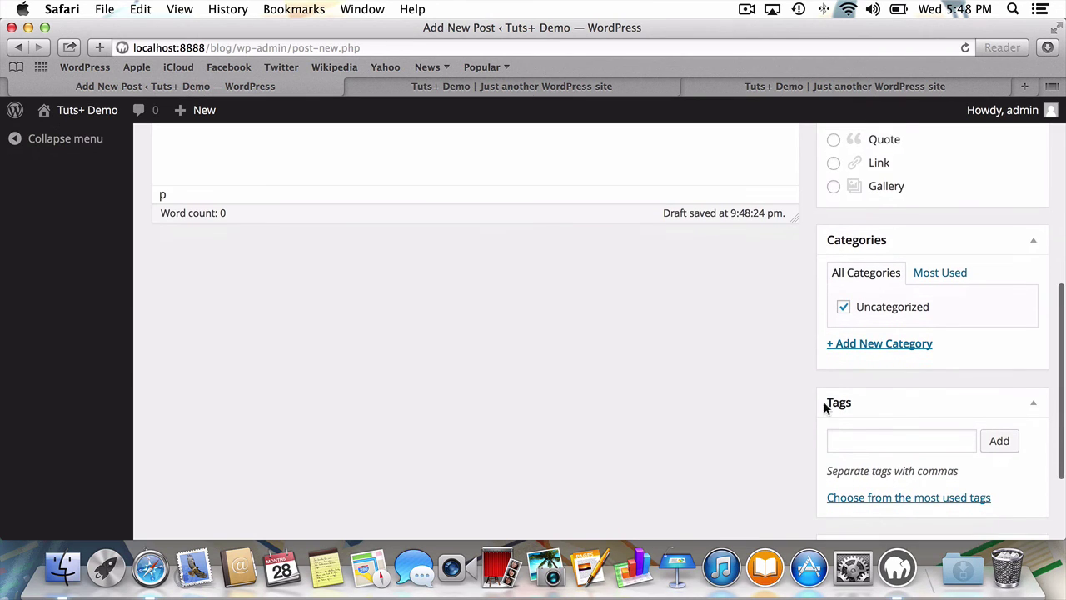
click(853, 442)
text(Testing)
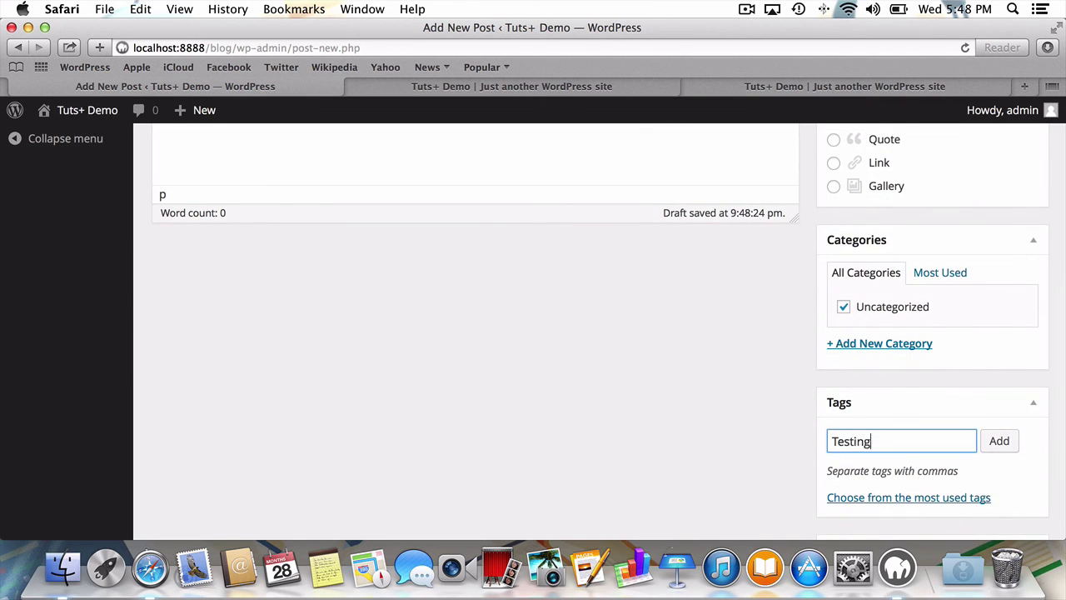
click(1001, 441)
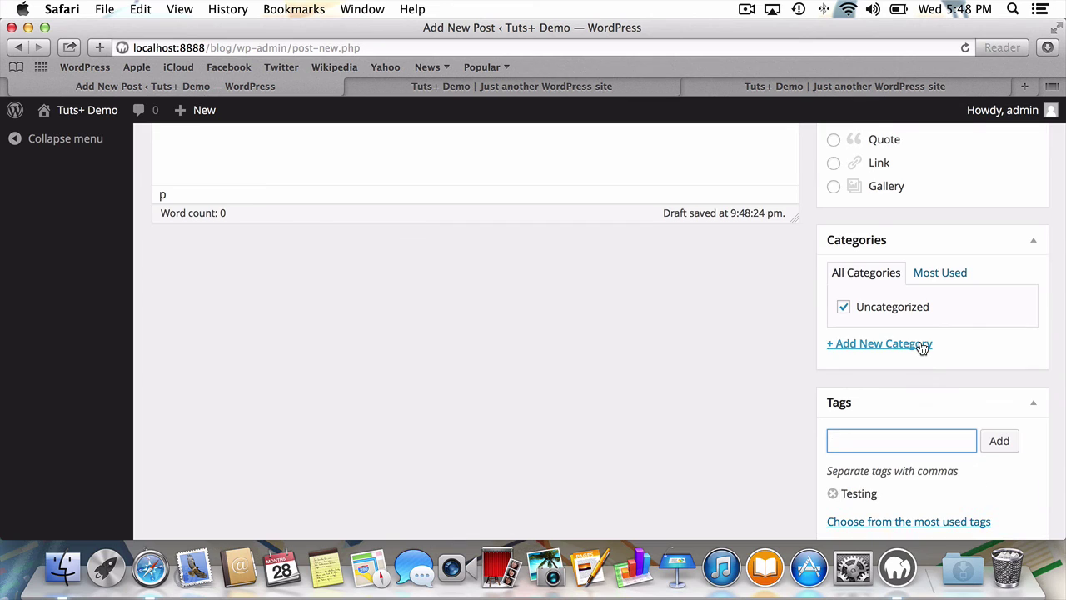
scroll(919, 346, up, 10)
click(1021, 351)
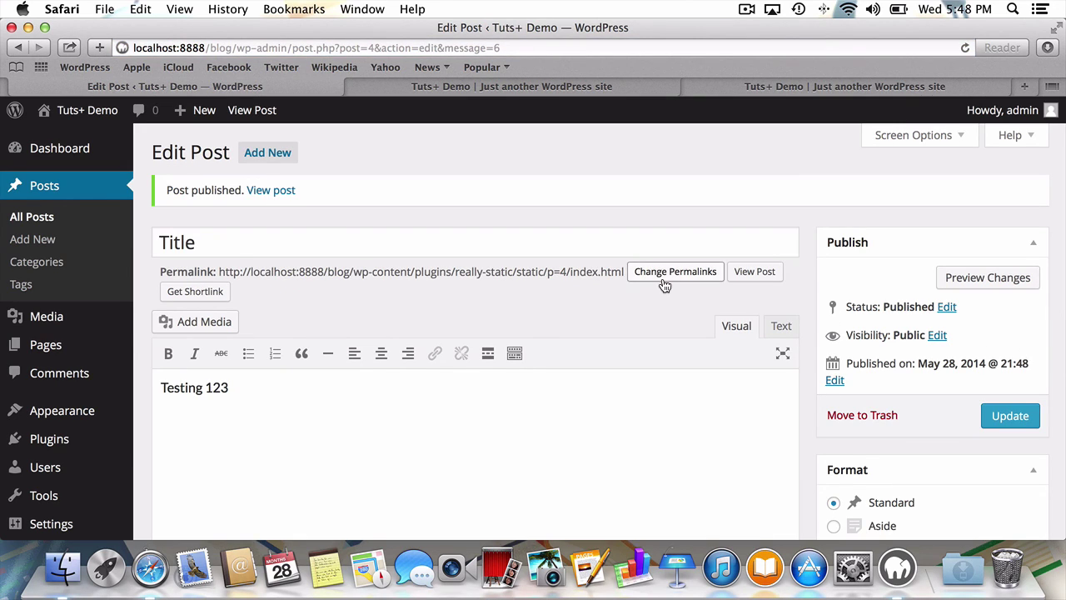
- Check the really-static/static/p=4/index.html permalink and view the published post's static page
drag(217, 271, 625, 274)
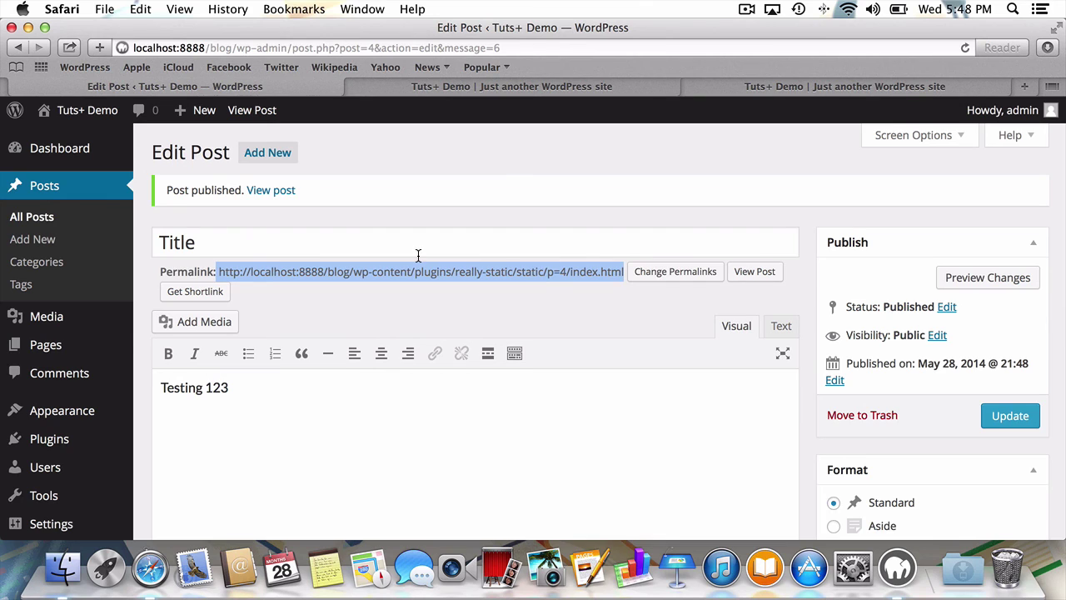
click(268, 191)
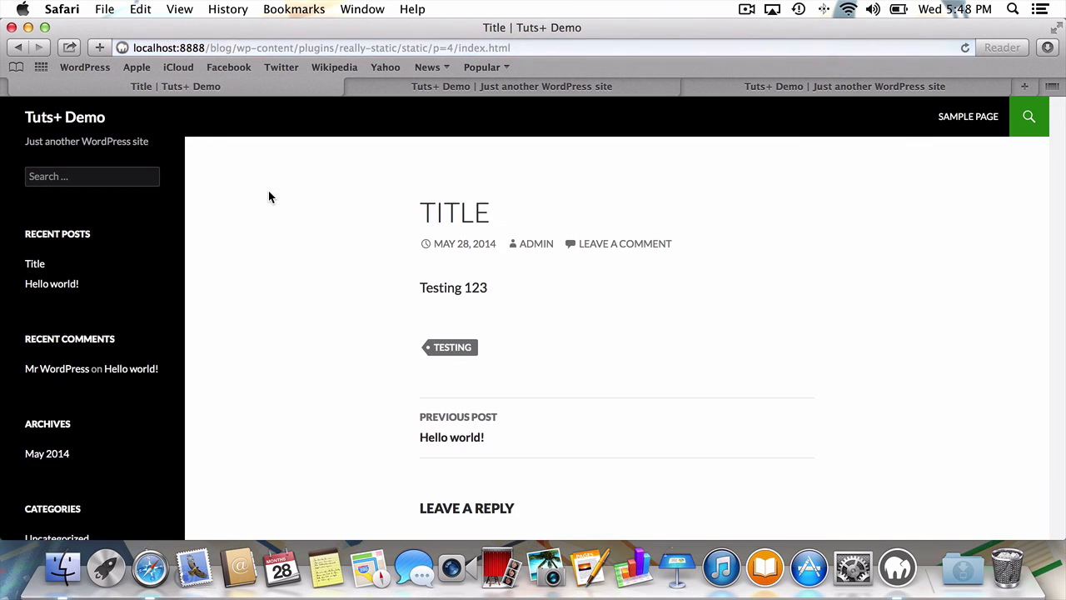
scroll(268, 196, down, 3)
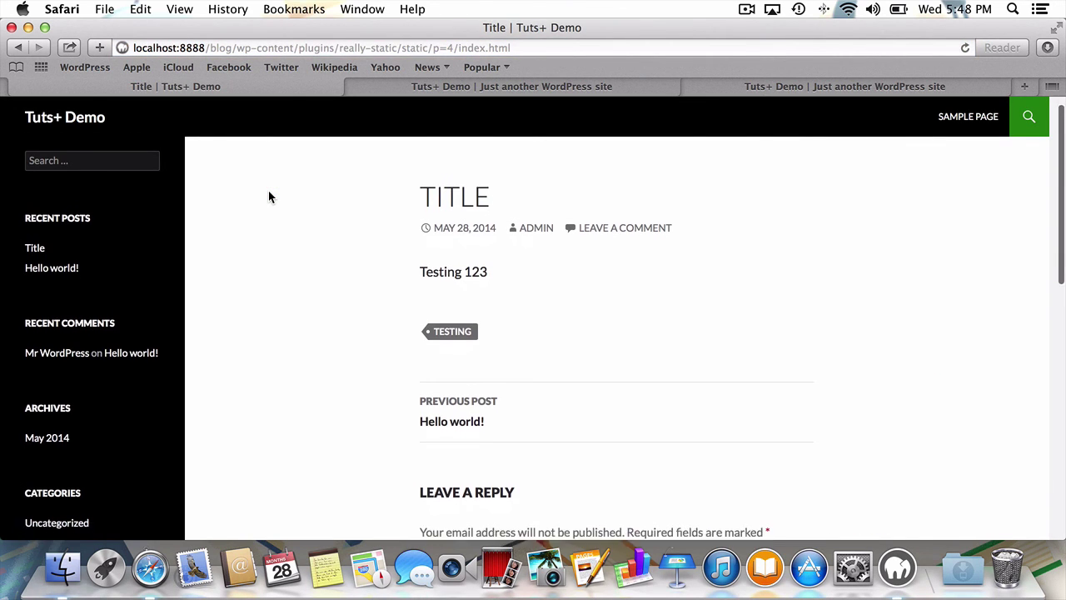
scroll(269, 196, up, 3)
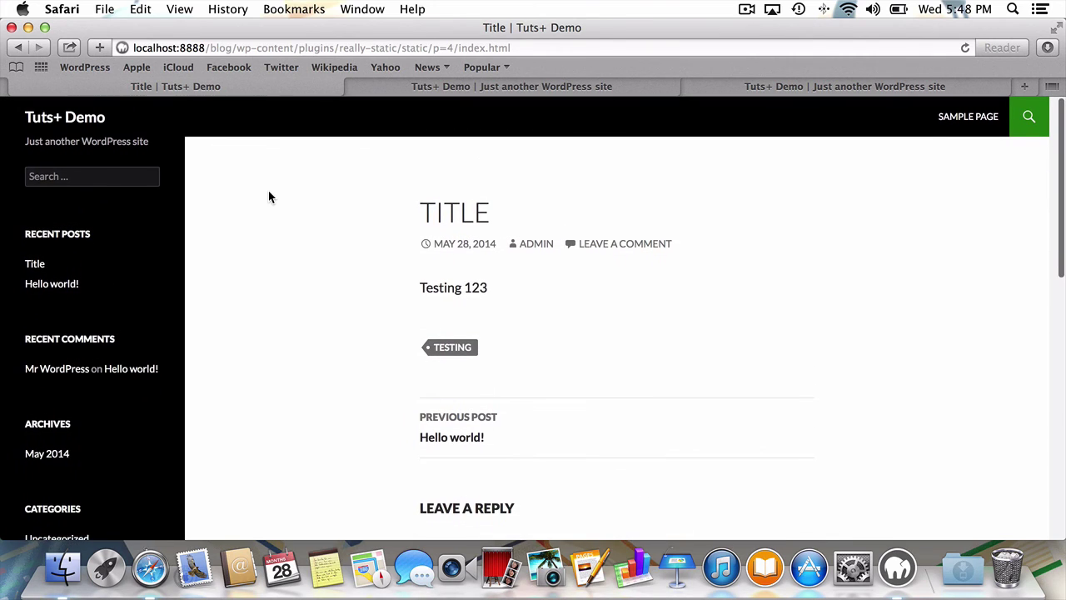